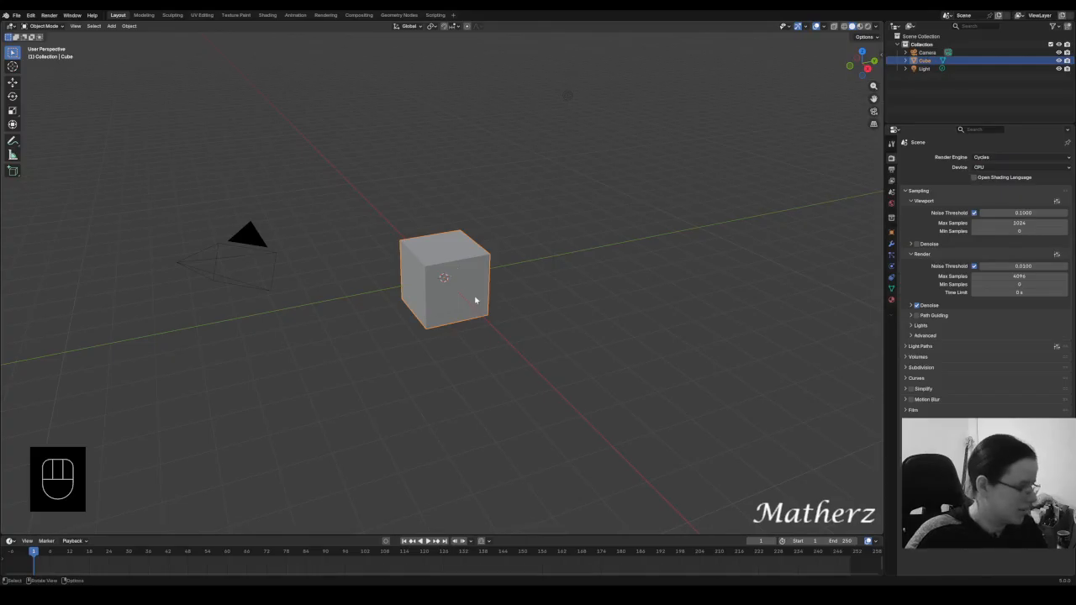
- Stretch the default cube along the X axis into a long block, then scale the block down uniformly
key(s)
key(x)
click(547, 377)
key(s)
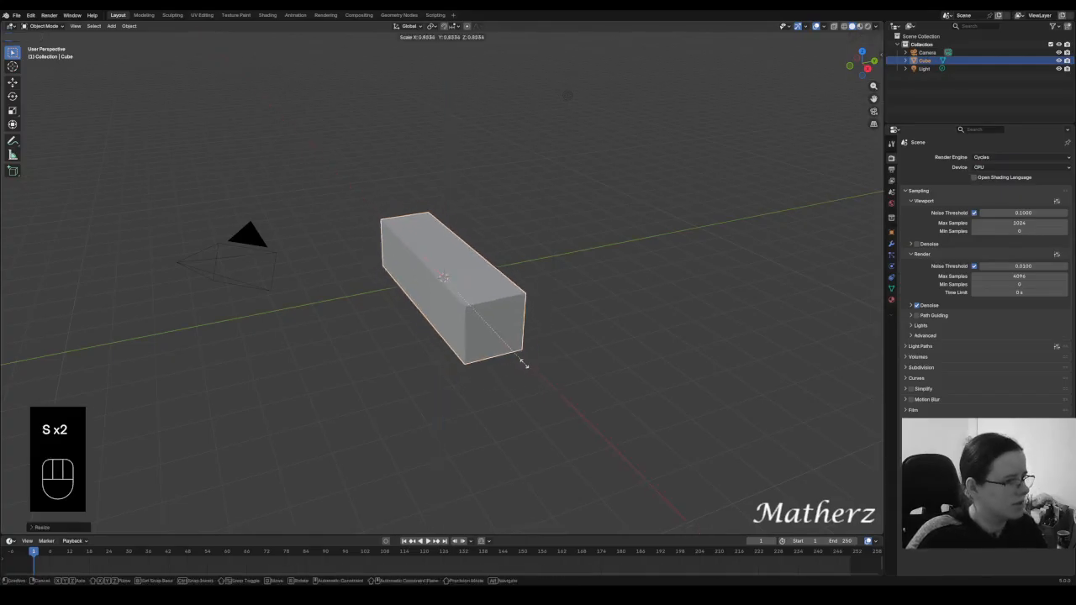
click(473, 328)
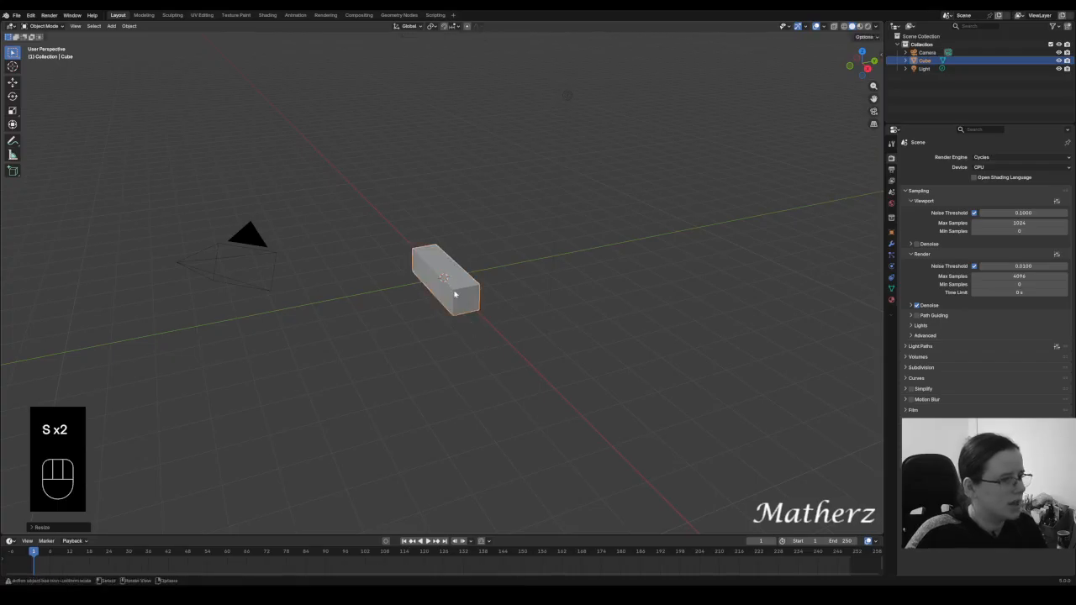
scroll(433, 294, up, 4)
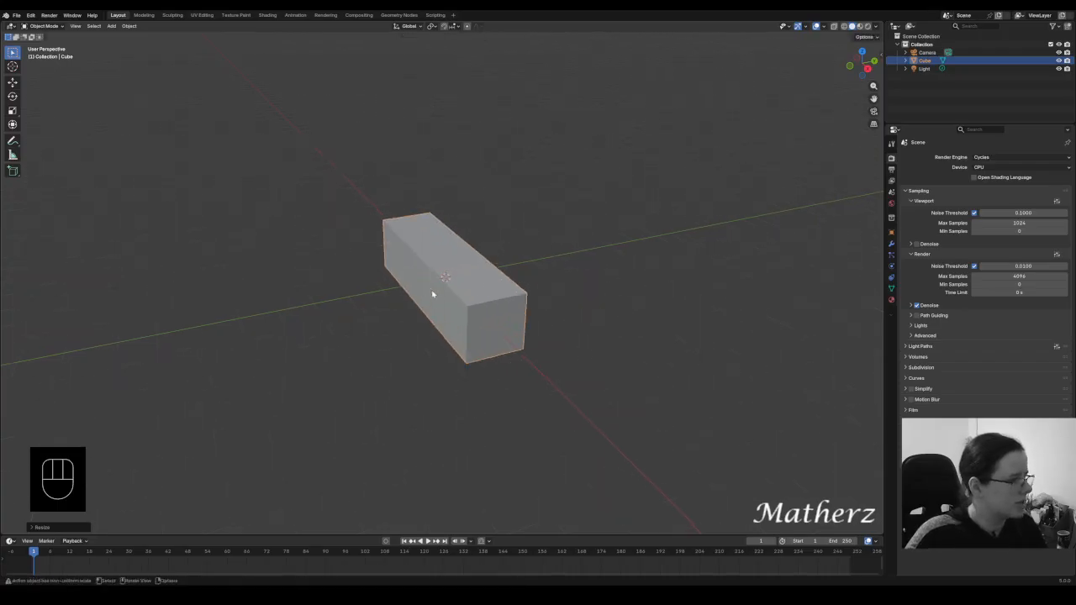
- In Edit Mode, add two horizontal loop cuts around the block, one at mid-height and one halfway up the upper half
click(64, 27)
click(42, 45)
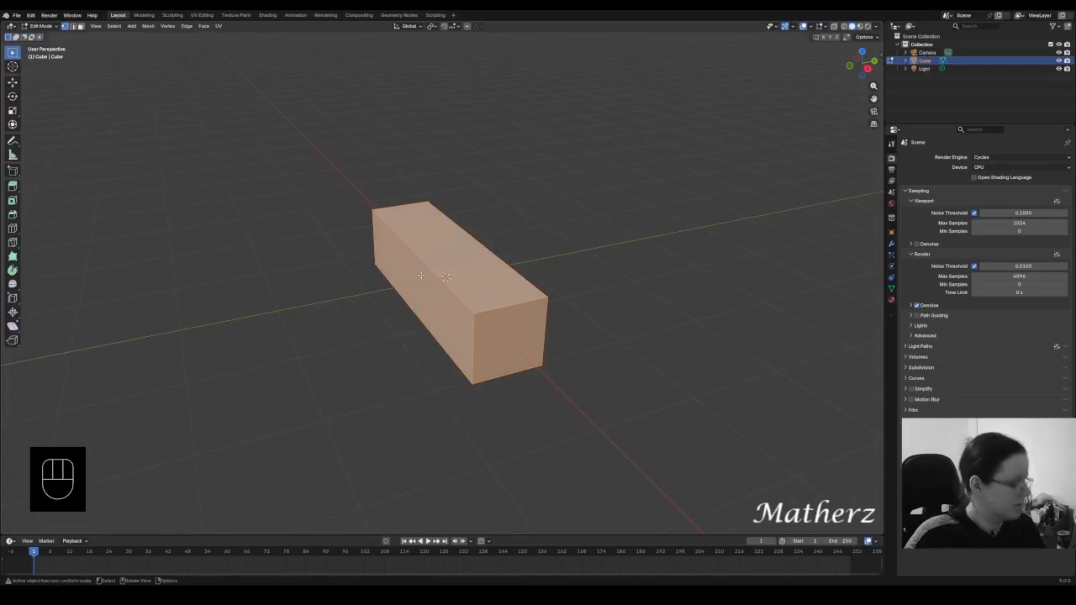
key(ctrl+r)
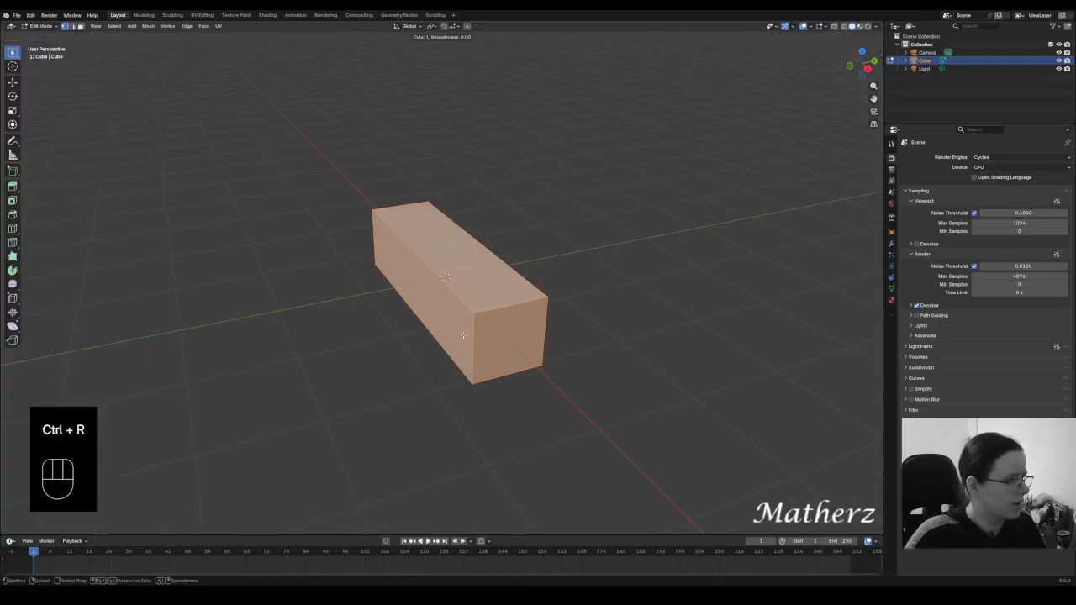
click(474, 335)
click(474, 334)
key(ctrl+r)
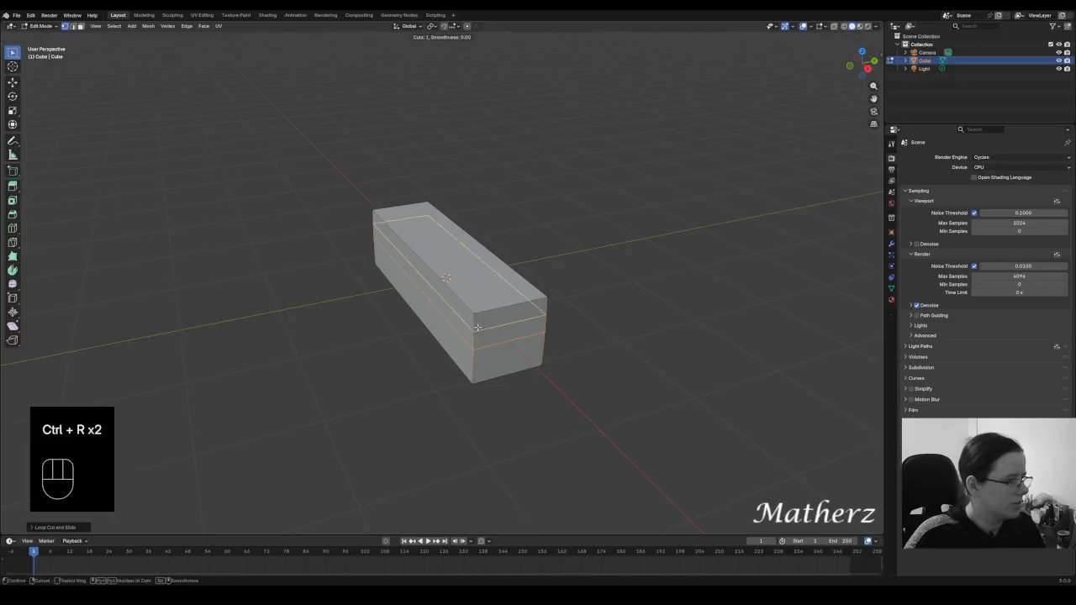
click(477, 328)
click(477, 328)
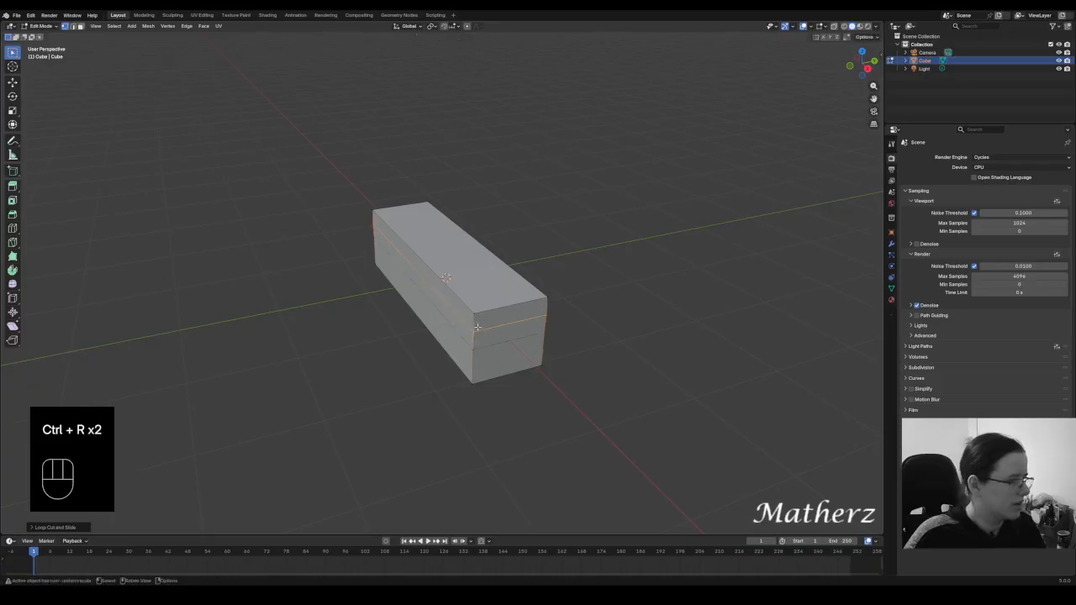
- Extrude the uppermost long side face slightly outward and scale it down to start a bevelled step nosing
click(82, 28)
click(445, 286)
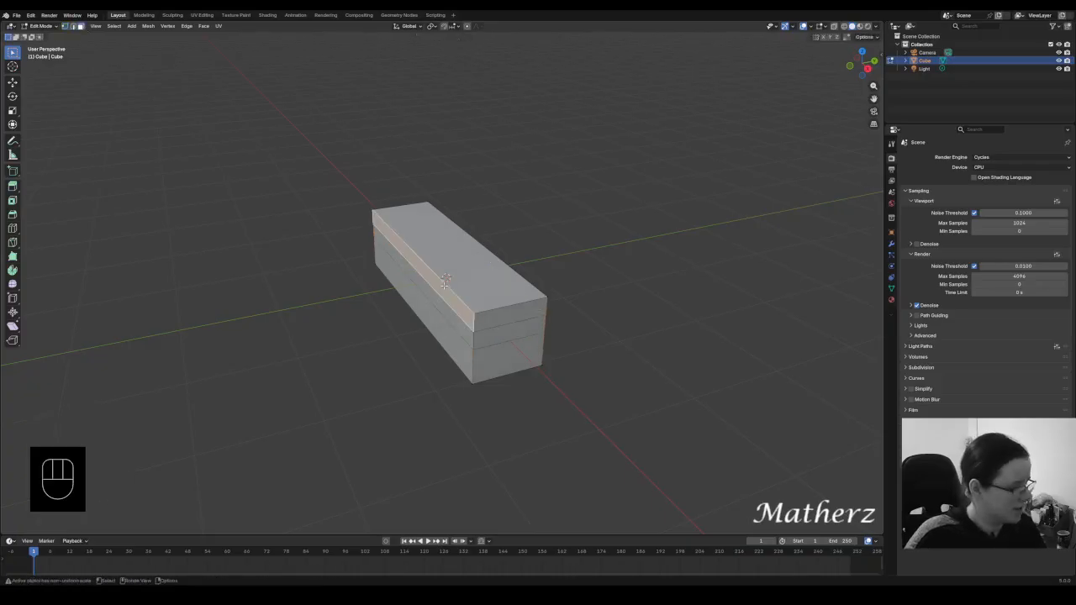
key(e)
middle_drag(444, 287, 432, 292)
click(432, 292)
key(s)
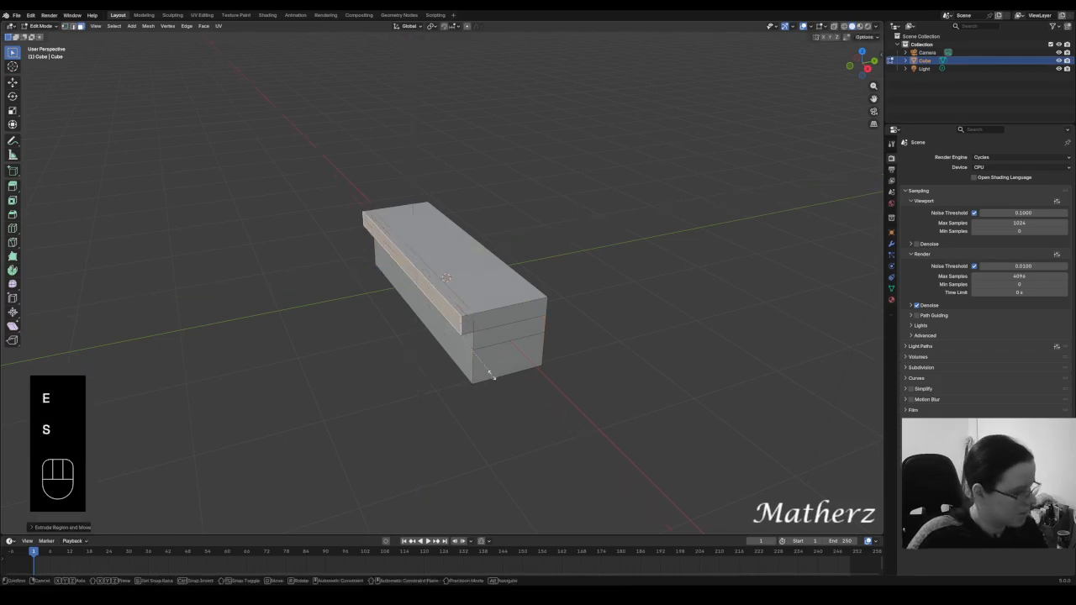
click(485, 368)
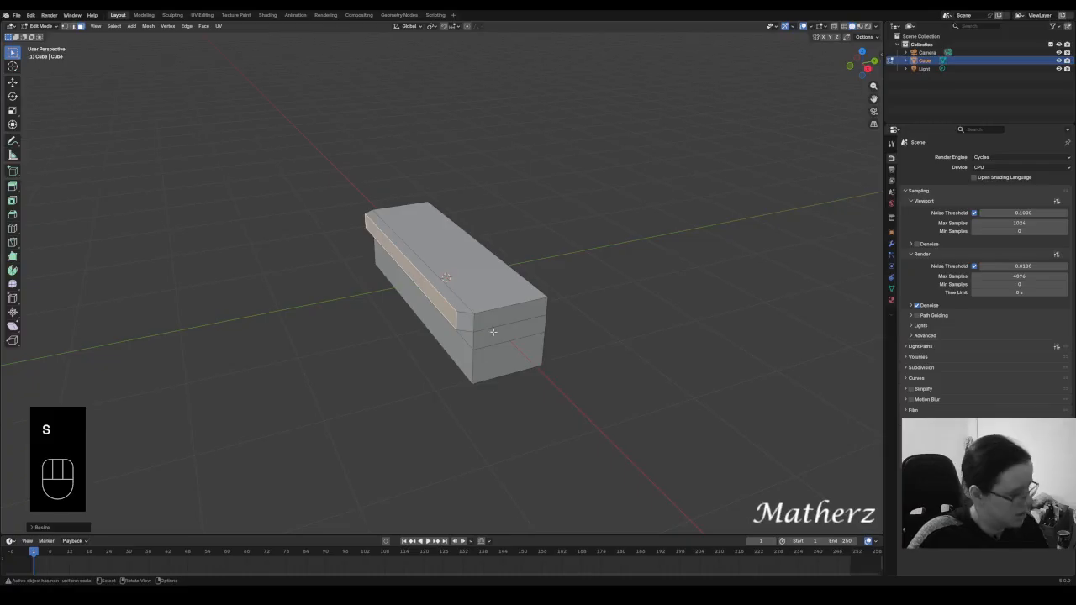
- Extrude the nosing face a little further outward and scale it to about 0.84 to round off the lip
key(e)
click(487, 331)
key(s)
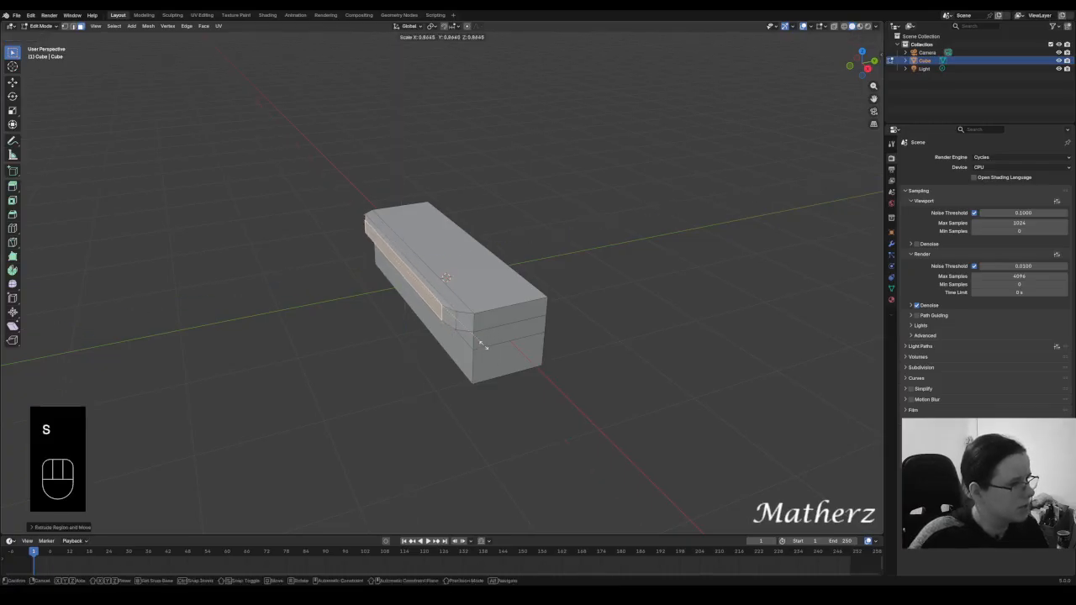
click(484, 345)
middle_drag(456, 376, 325, 140)
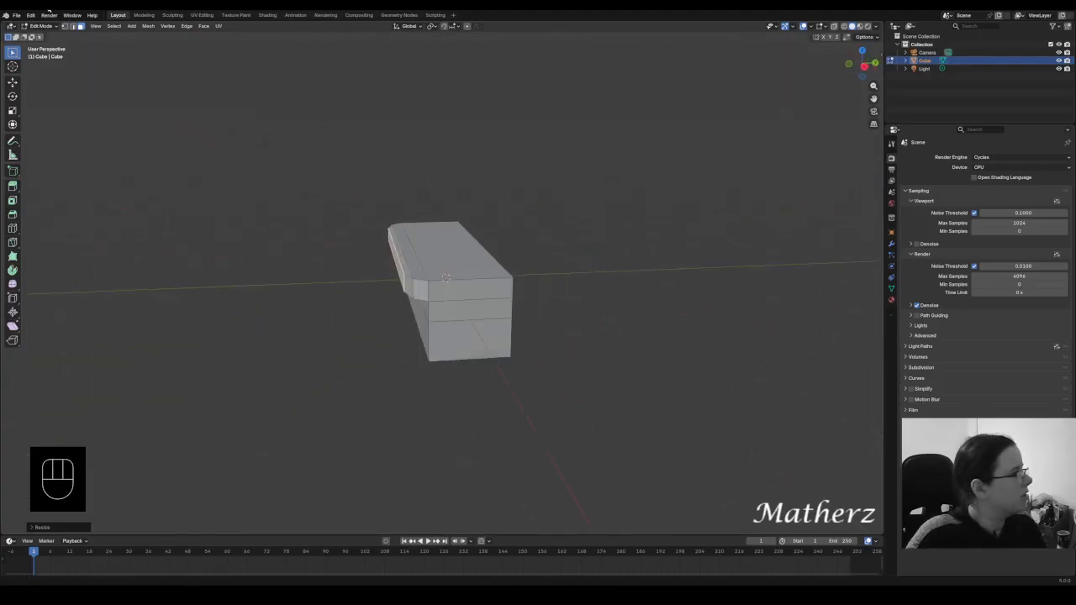
- Return to Object Mode and apply smooth shading to the step
click(41, 25)
click(51, 40)
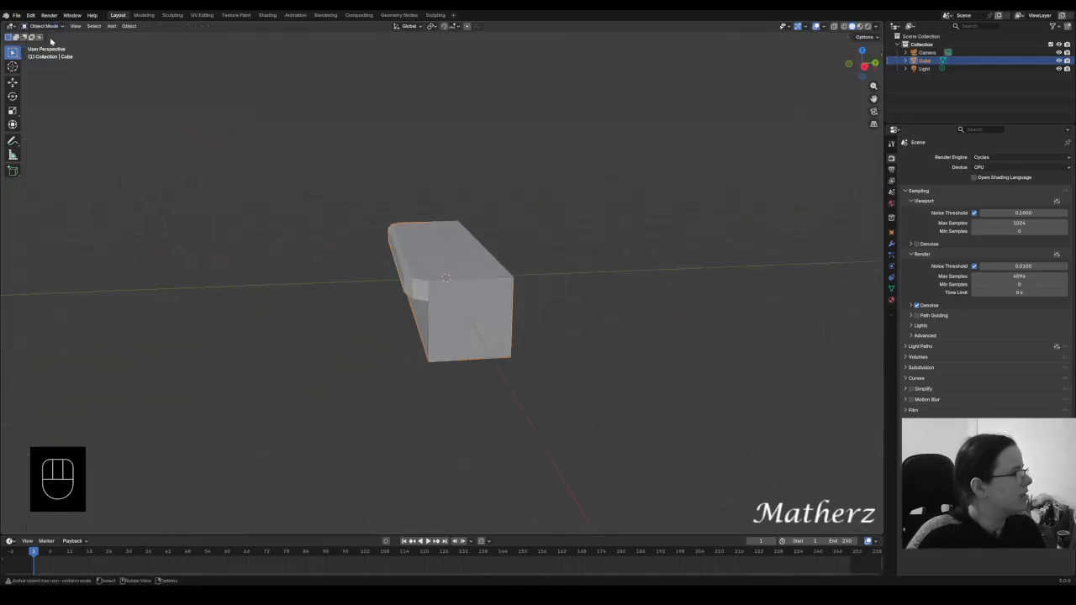
right_click(477, 278)
click(478, 278)
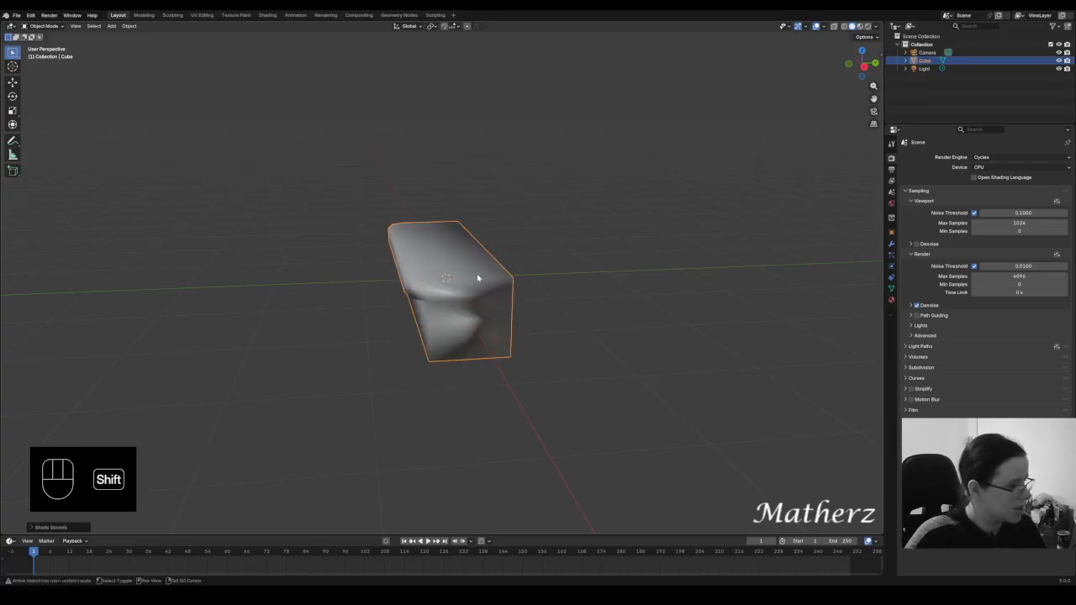
- Duplicate the step, placing the copy behind the original along Y and raising it to form the second stair
key(shift+d)
click(547, 283)
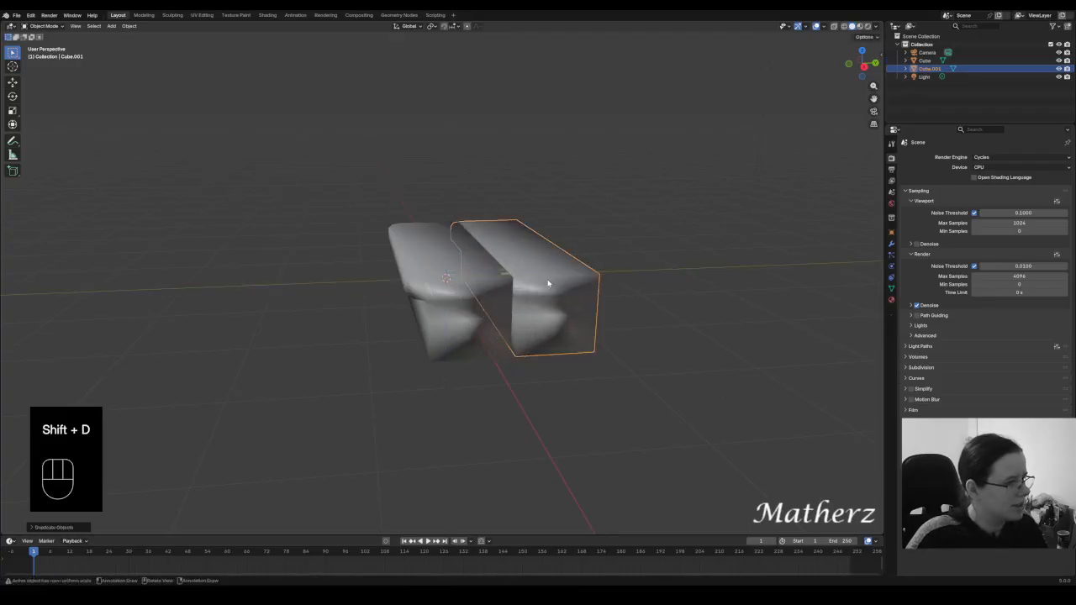
key(g)
middle_drag(559, 286, 596, 293)
click(545, 225)
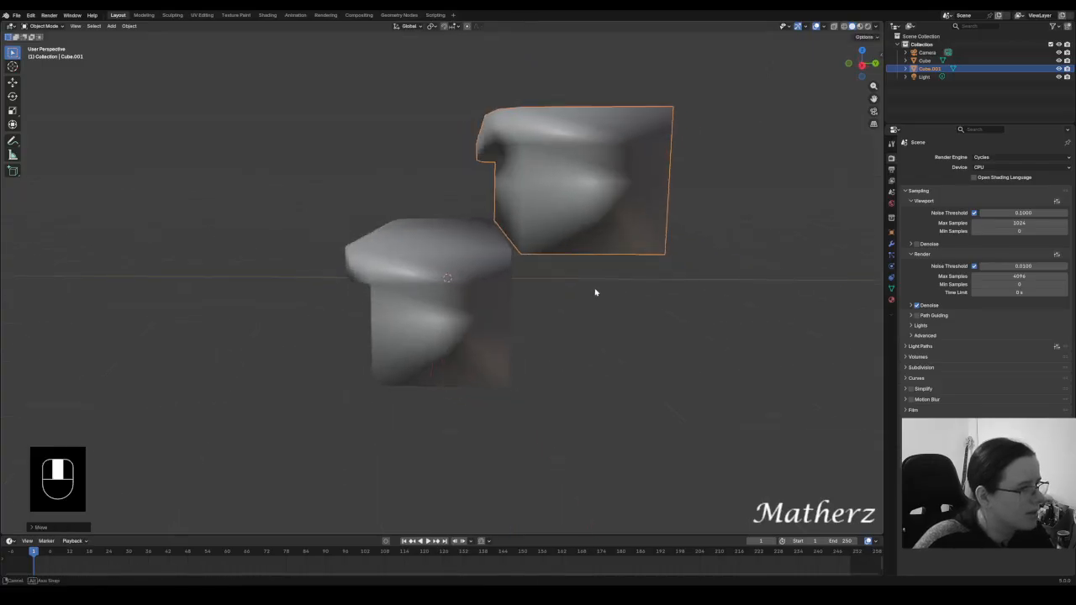
- Fine-tune the second step's position so its lower front edge meets the upper rear edge of the first step
key(g)
middle_drag(628, 238, 615, 233)
click(622, 238)
key(g)
click(620, 237)
key(g)
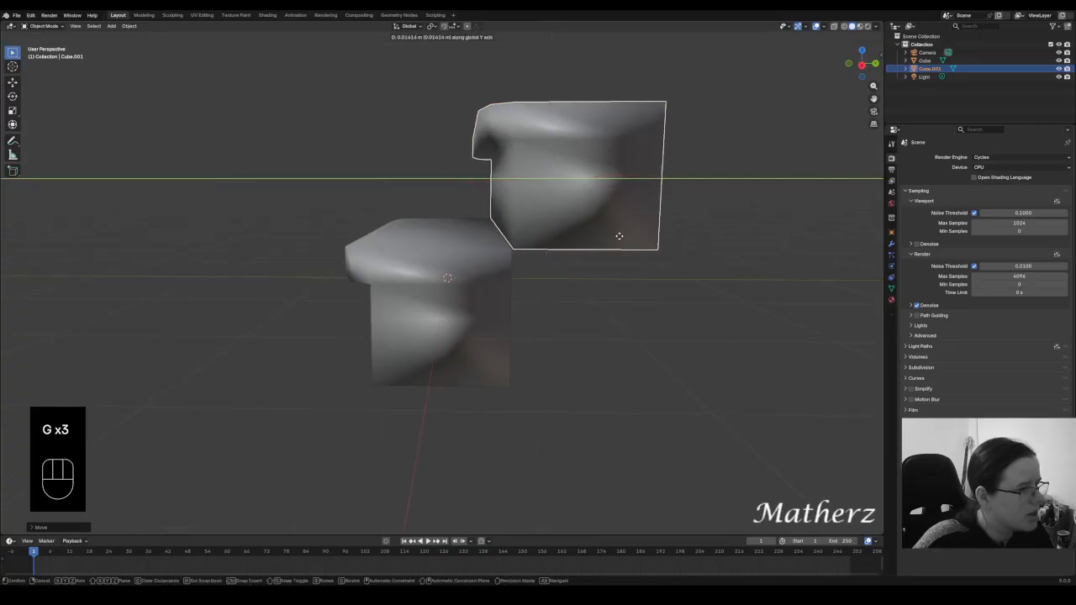
click(620, 239)
scroll(618, 292, down, 3)
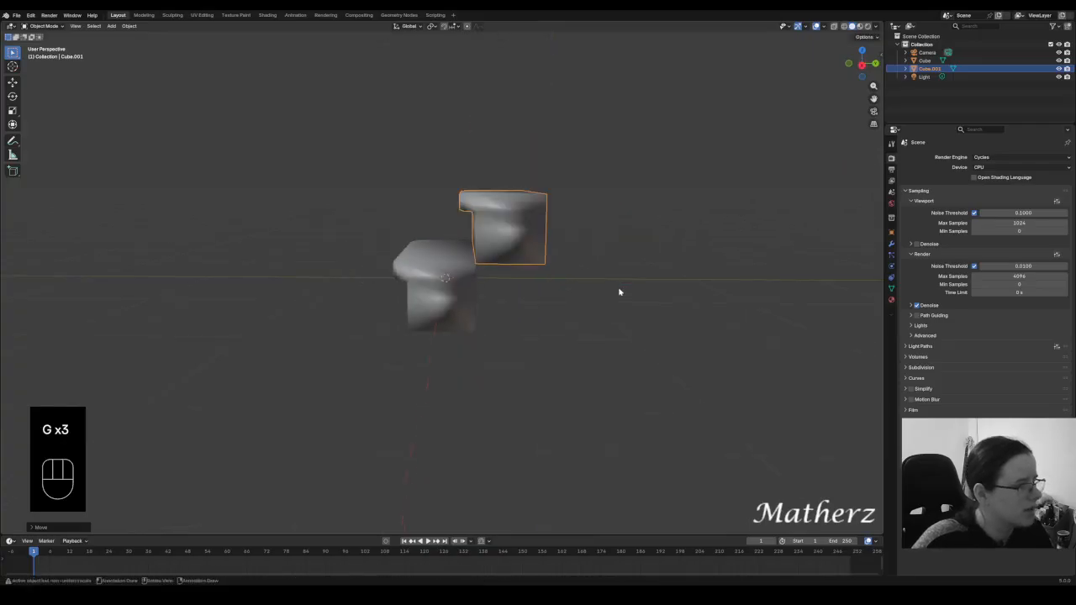
- Duplicate both steps together and place the copies behind and above as the third and fourth stairs
click(422, 272)
shift+click(505, 228)
key(shift+d)
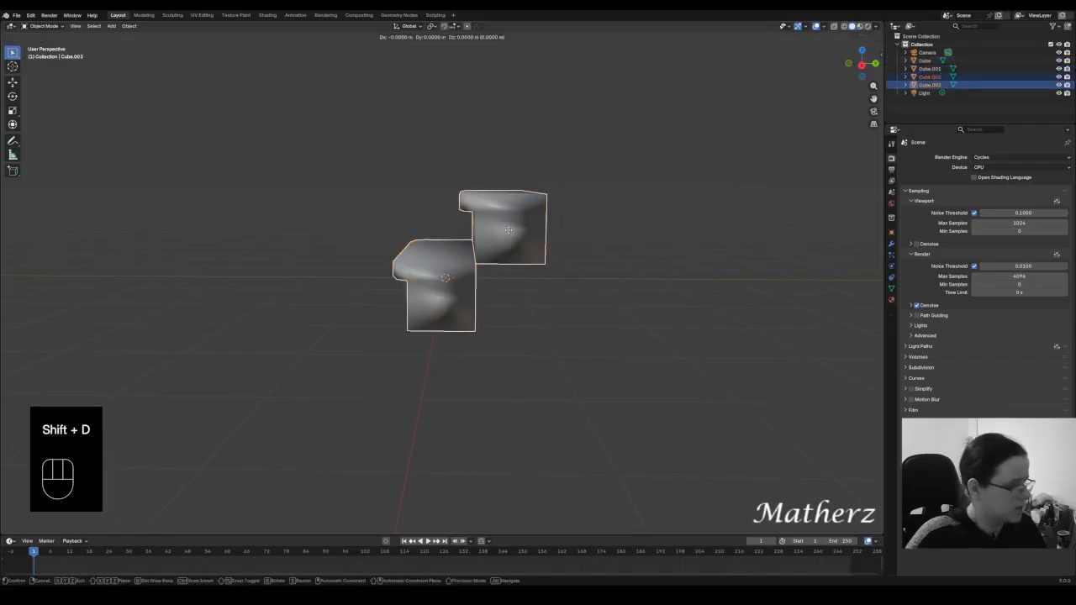
click(623, 254)
key(g)
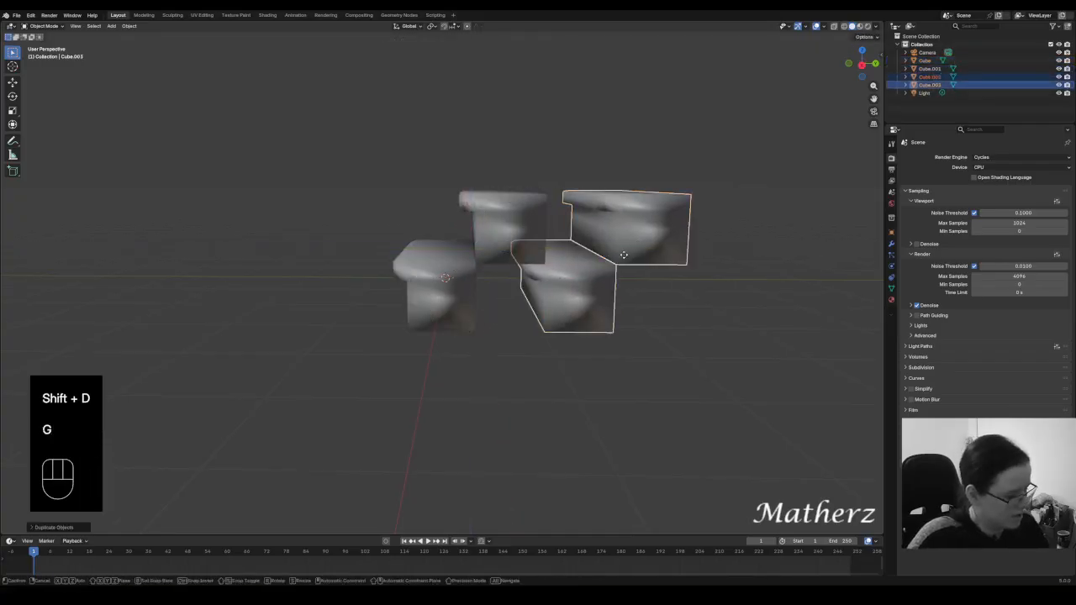
click(622, 141)
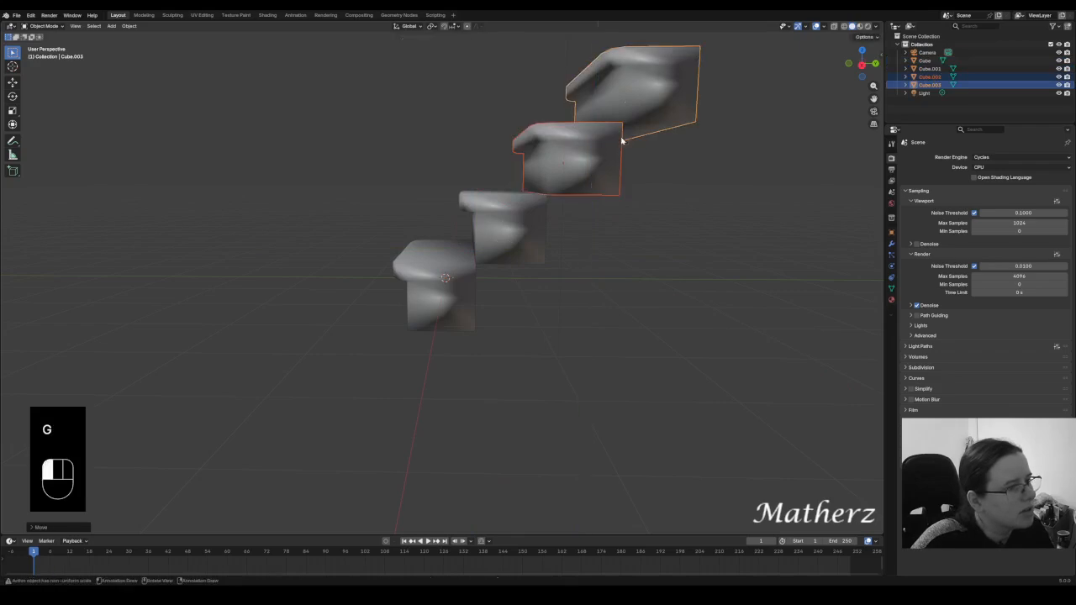
middle_drag(622, 141, 665, 227)
click(660, 219)
- Duplicate all four steps and move the copies back and up to continue the staircase to eight steps
scroll(666, 227, down, 5)
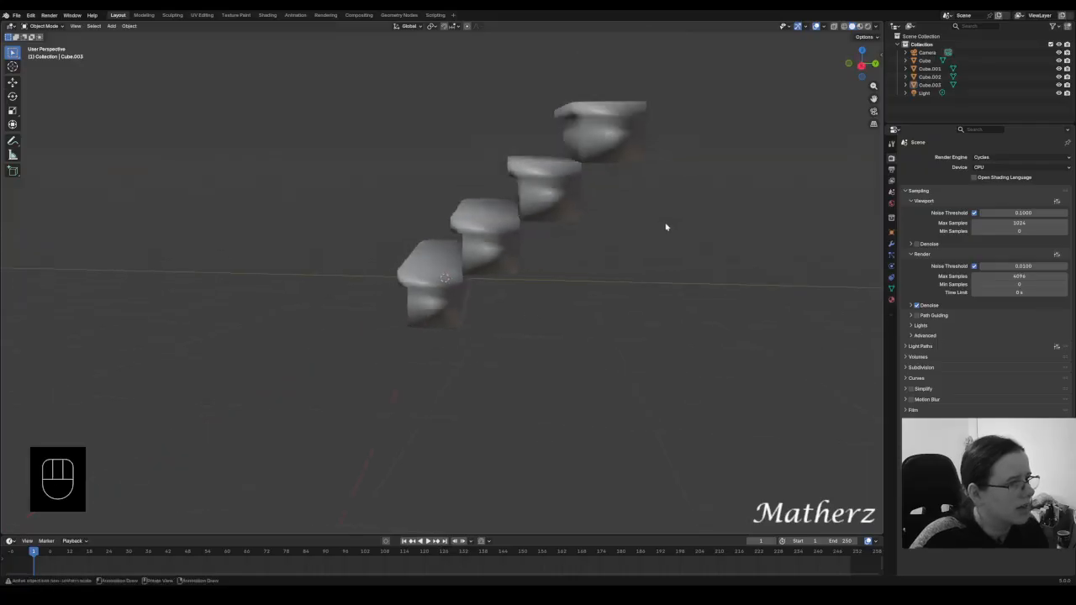
click(435, 284)
shift+click(464, 246)
shift+click(496, 222)
shift+click(538, 212)
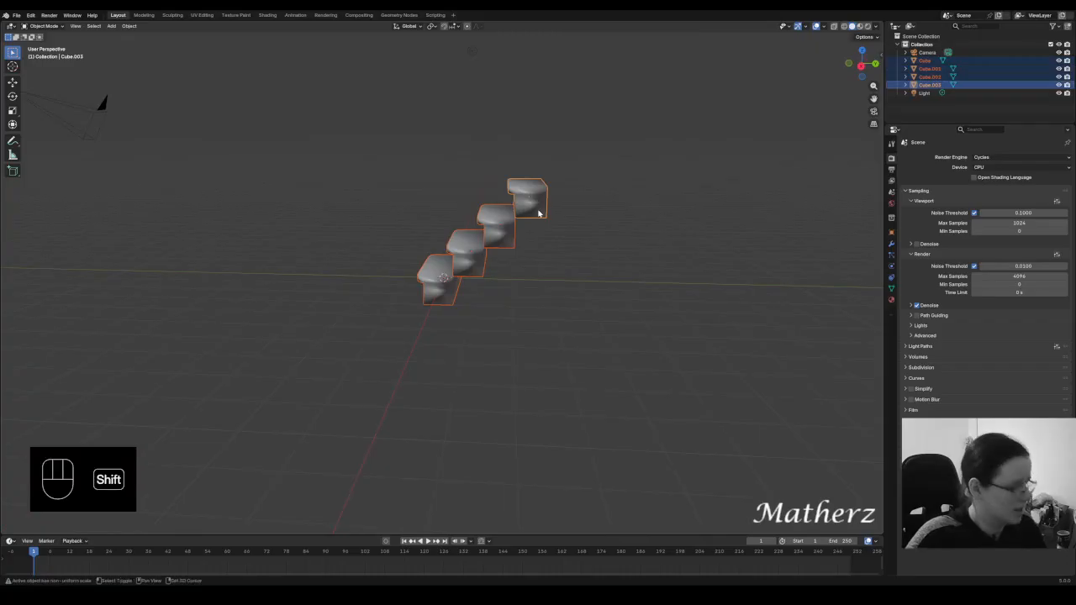
key(shift+d)
click(644, 232)
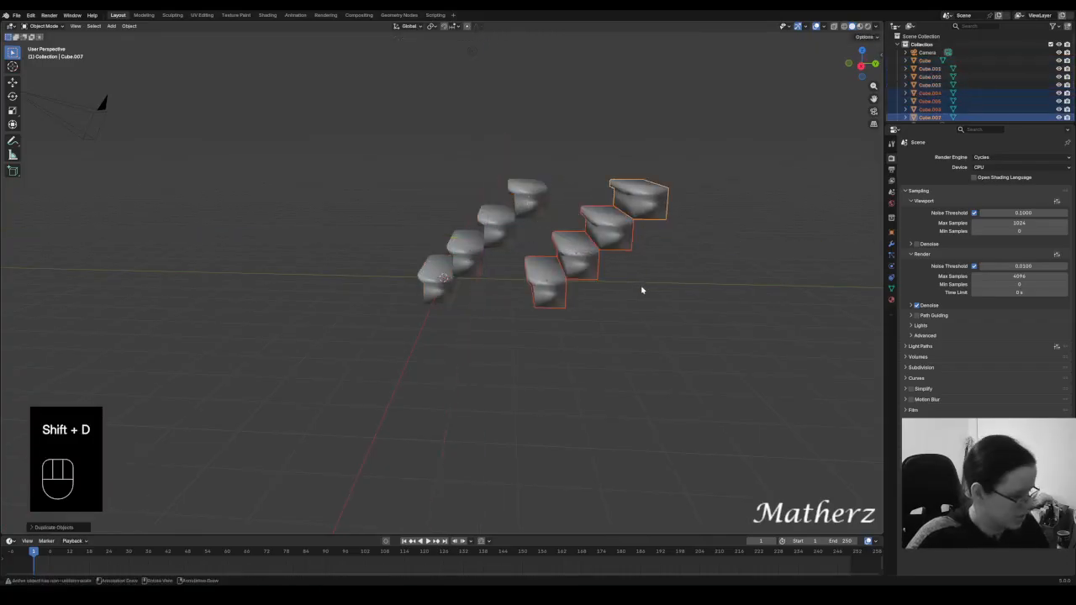
key(g)
click(659, 180)
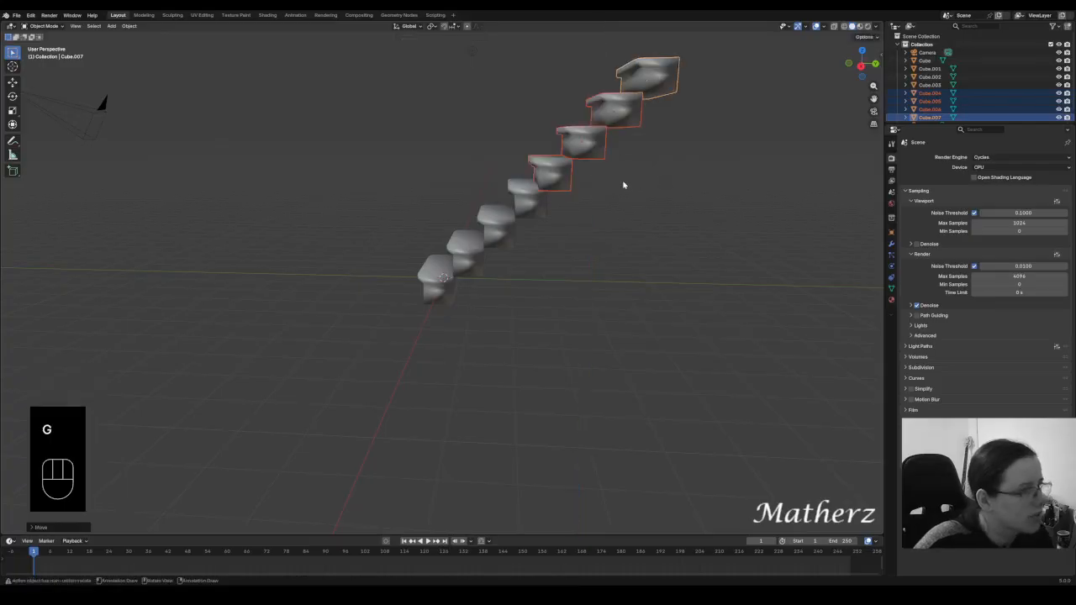
- Fine-tune the position of the four copied upper steps so they line up with the lower flight
key(g)
middle_drag(623, 184, 635, 182)
click(631, 184)
key(g)
middle_drag(634, 184, 580, 230)
click(631, 182)
click(579, 231)
- Add a new cube mesh and scale it to about 0.4 along the X axis
mouse_move(345, 255)
middle_down()
mouse_move(413, 253)
mouse_move(332, 249)
middle_up()
click(111, 26)
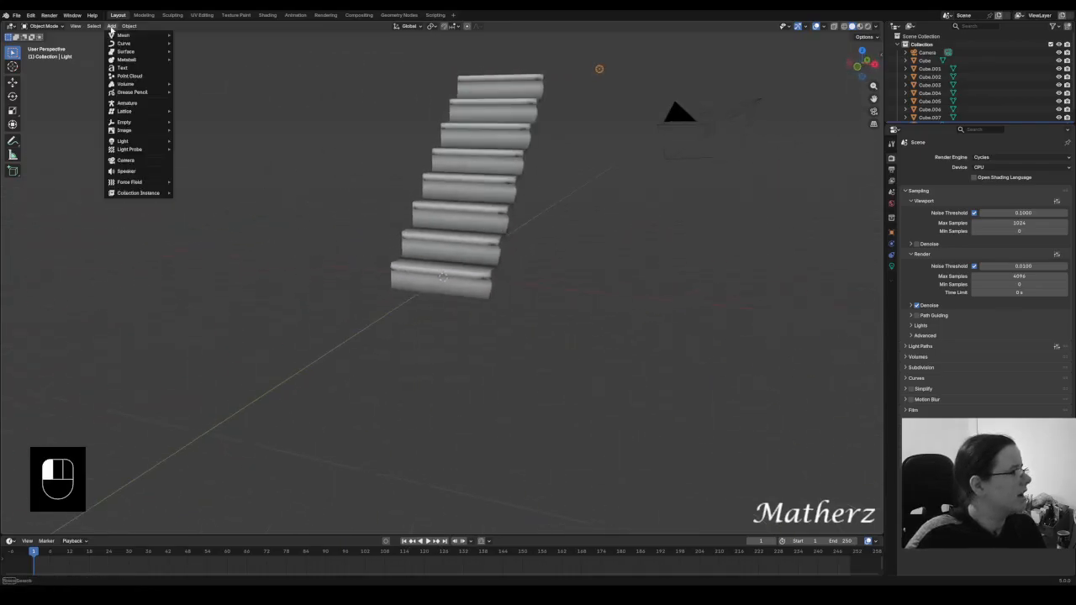
mouse_move(122, 38)
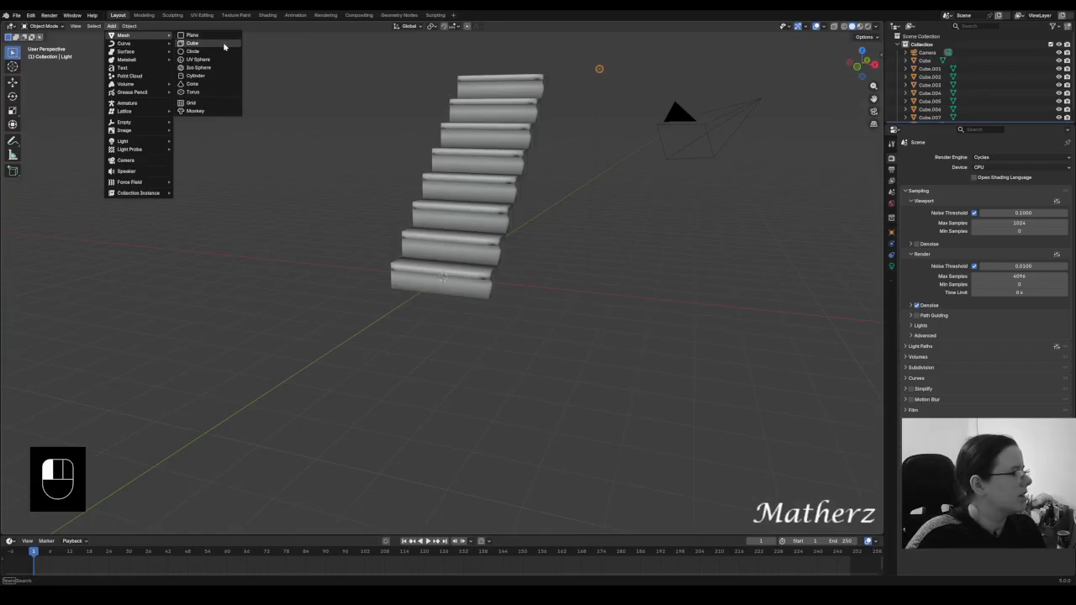
click(220, 43)
key(s)
key(x)
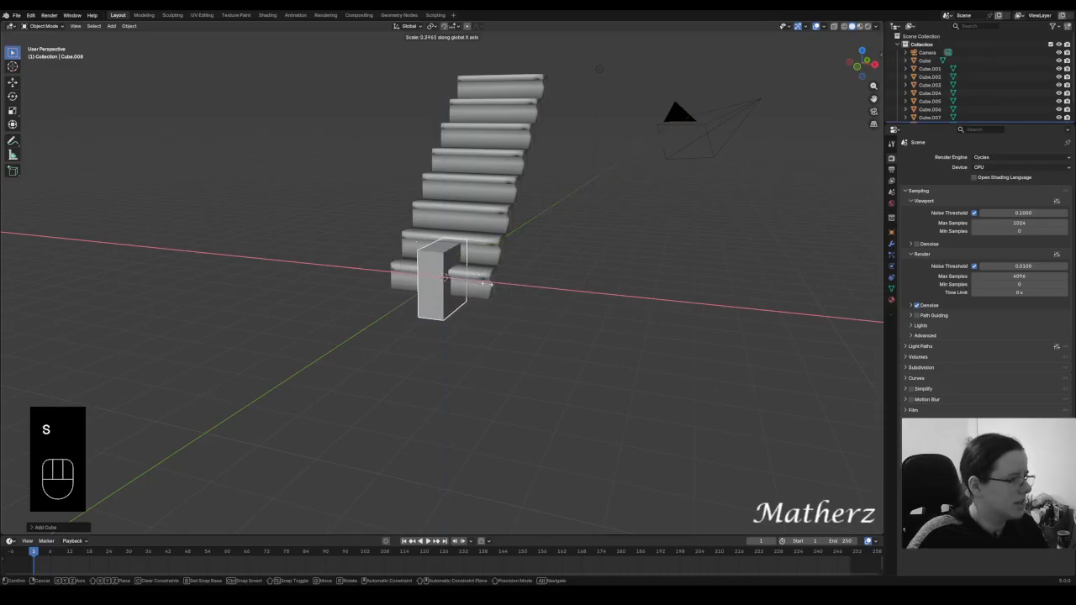
click(487, 284)
- Move the narrow block about 2 m along X to the end of the bottom step and about 1 m back along Y
key(g)
key(x)
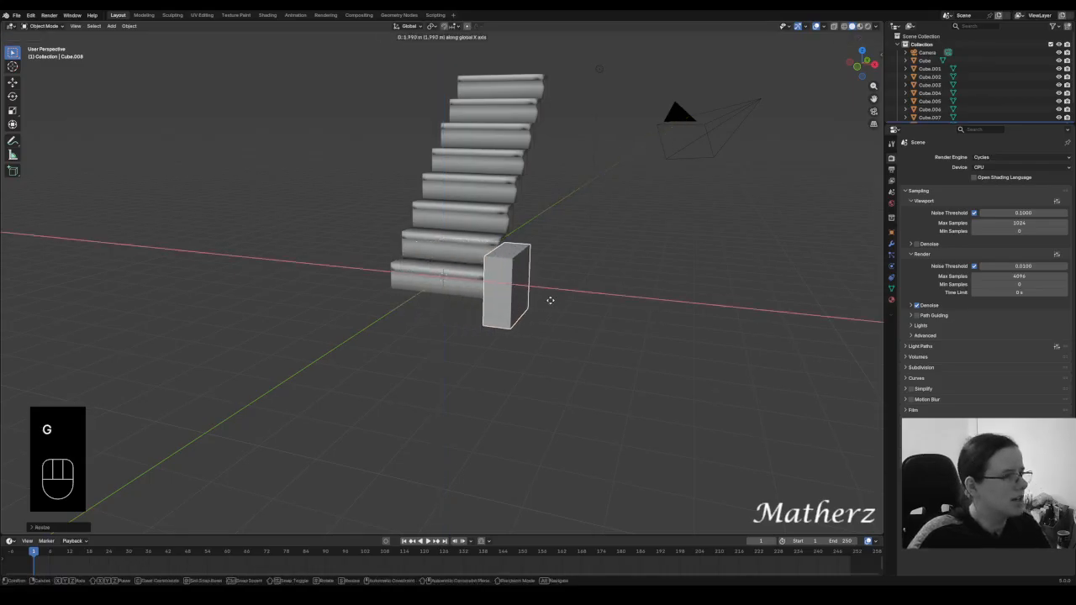
click(546, 301)
middle_drag(622, 299, 516, 280)
key(g)
middle_click(546, 273)
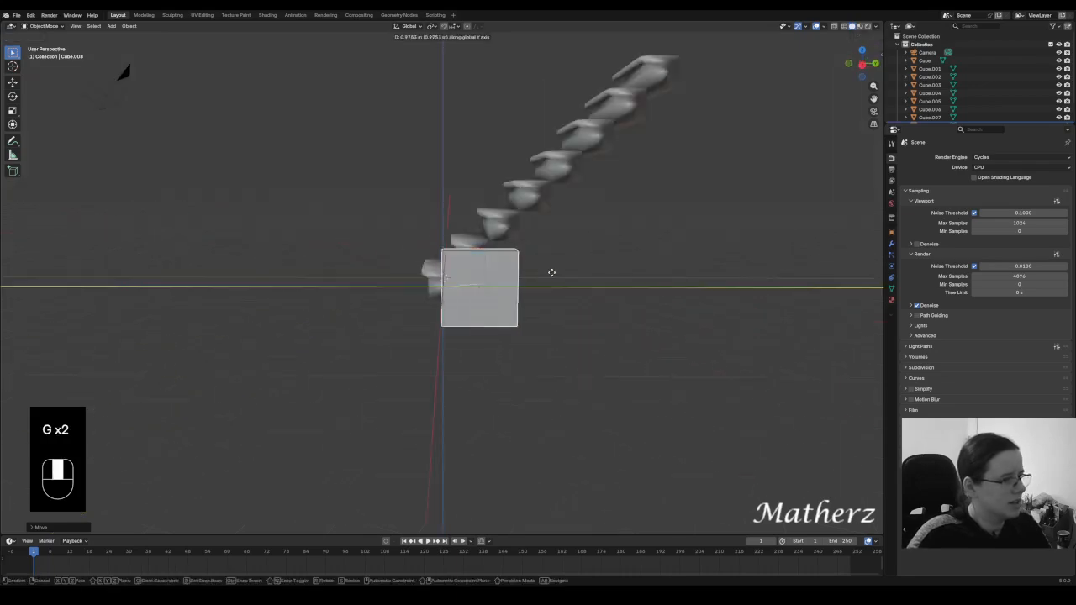
click(555, 270)
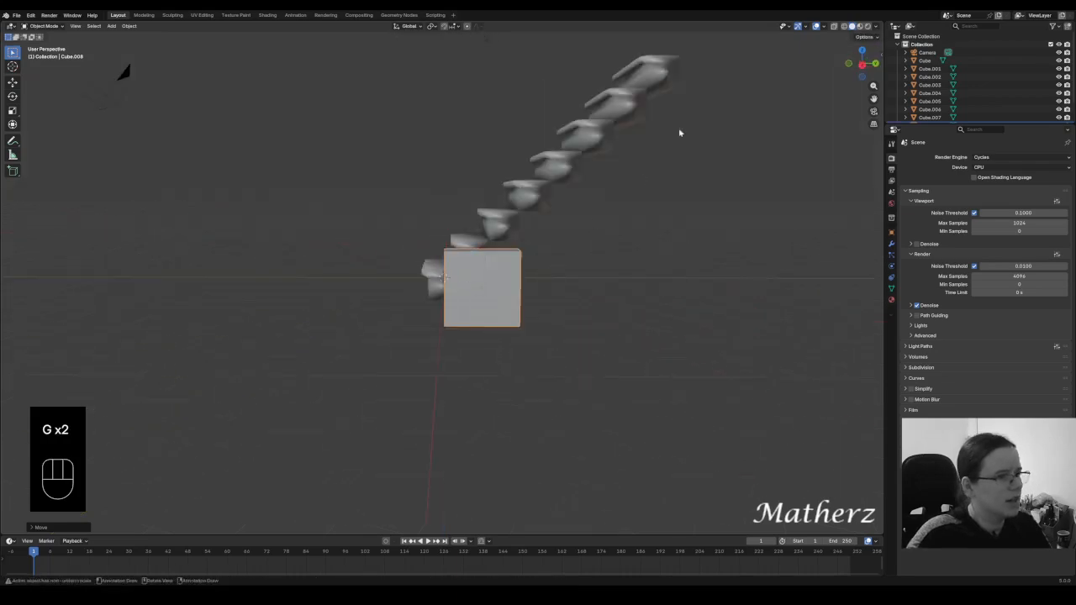
- Turn on X-ray display and move the block forward along Y to line up with the front of the bottom step
click(835, 27)
scroll(589, 210, up, 2)
key(g)
middle_click(541, 303)
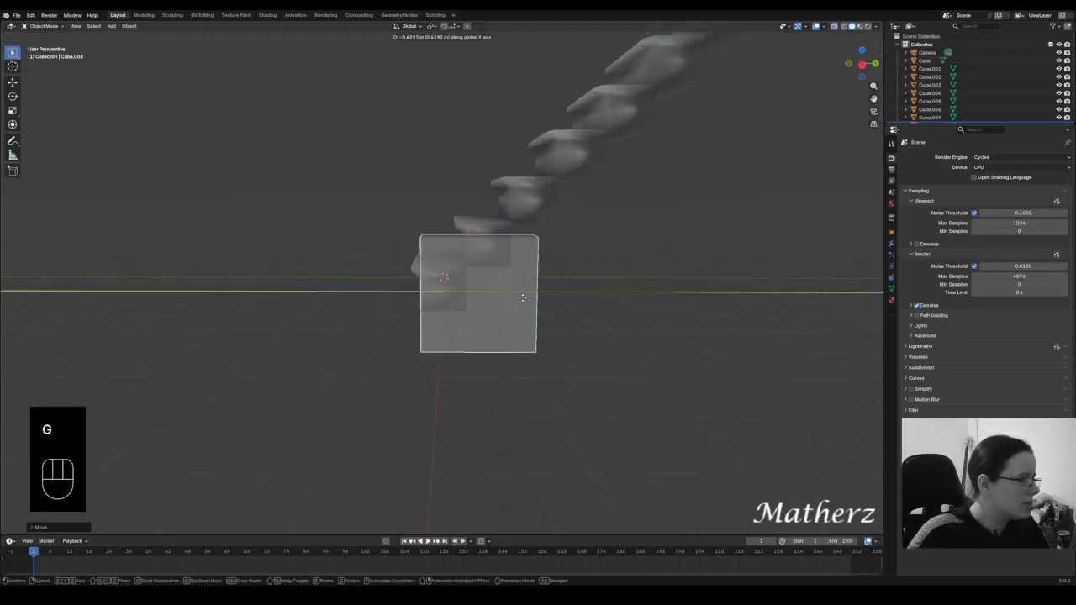
click(513, 301)
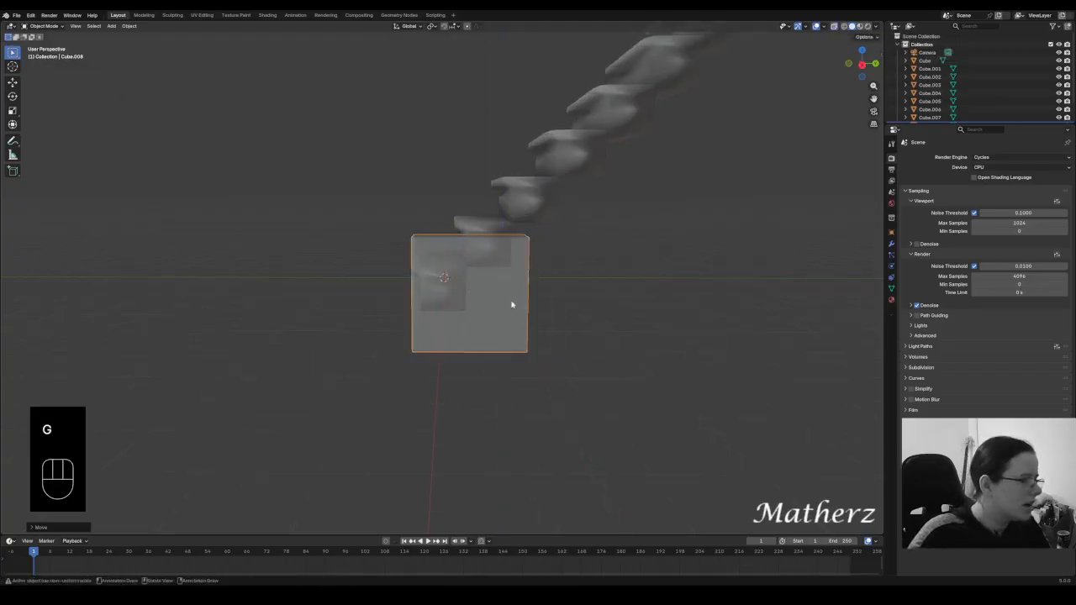
- Raise the side block vertically until its base is level with the underside of the bottom step
middle_drag(511, 305, 491, 341)
key(g)
middle_click(482, 324)
click(479, 297)
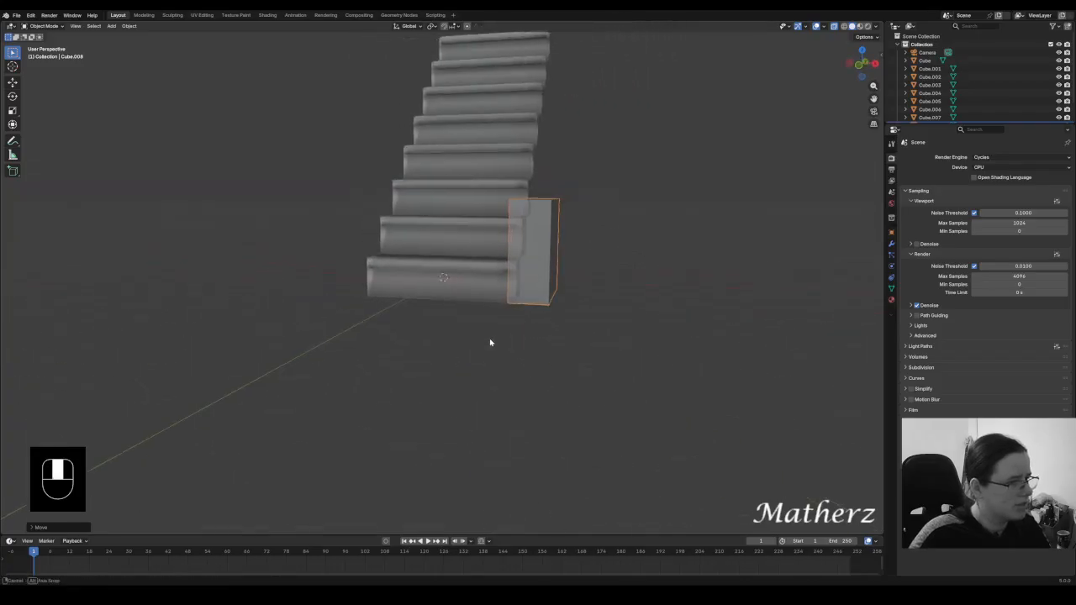
middle_drag(601, 252, 564, 270)
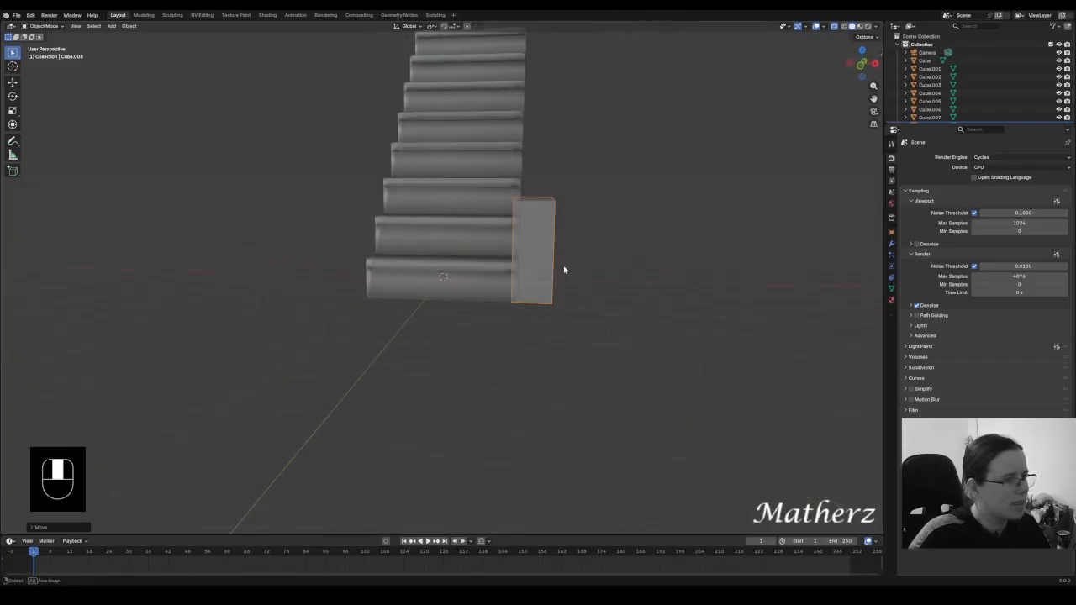
- Turn off X-ray display and, in Edit Mode, stretch the side block's back face about 5.6 m along Y
click(834, 27)
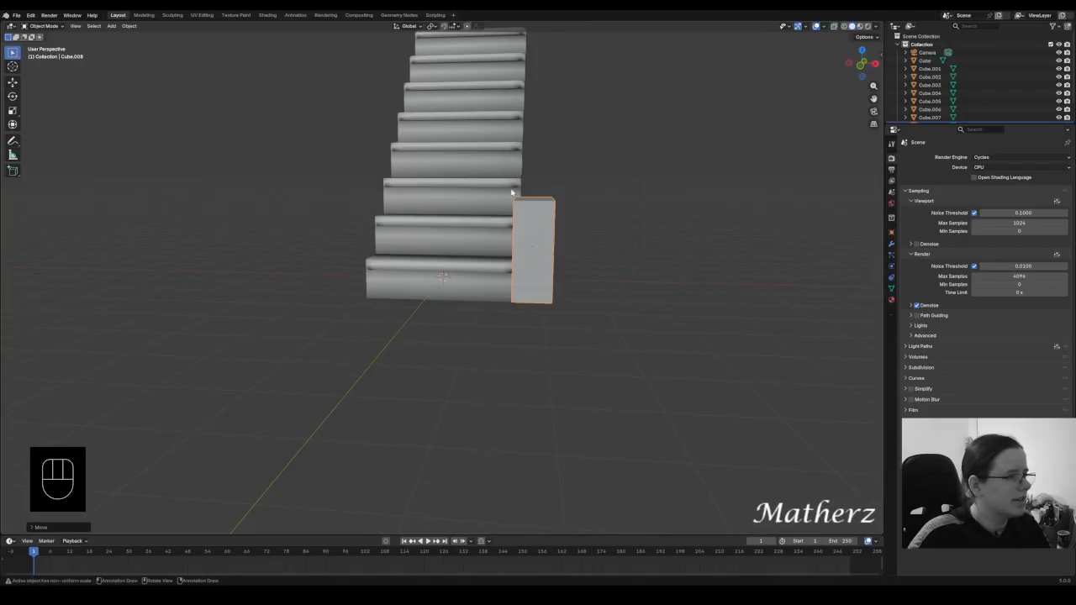
click(56, 28)
click(47, 42)
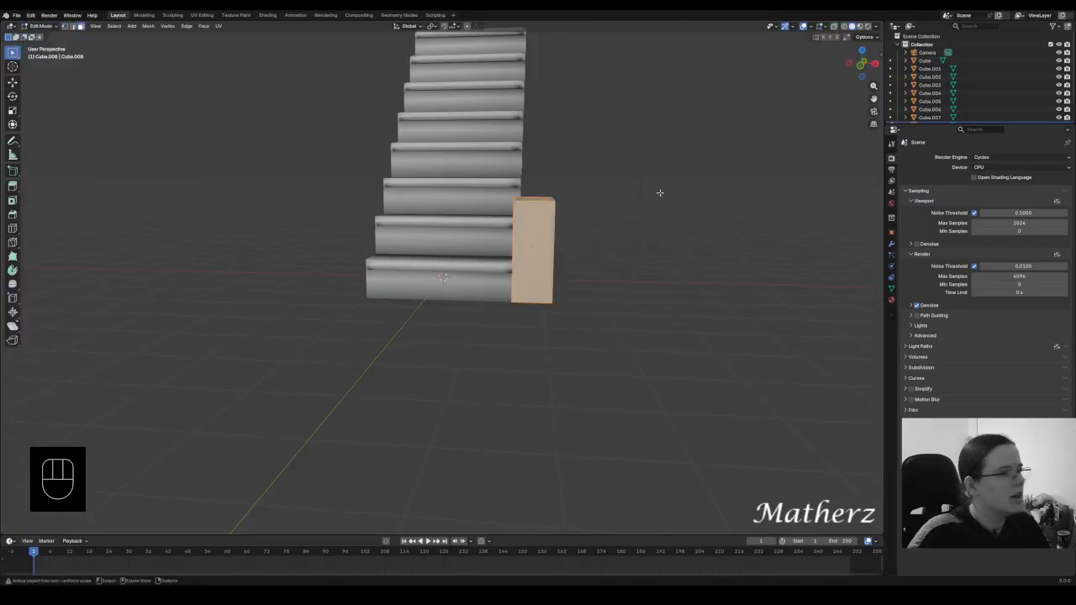
middle_drag(660, 192, 352, 160)
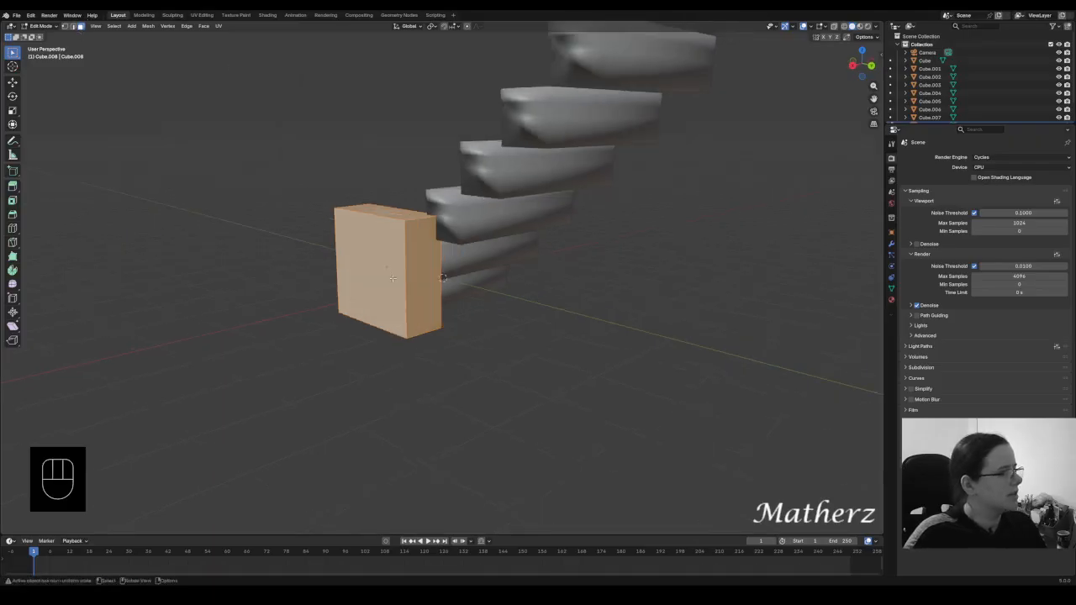
scroll(532, 334, down, 5)
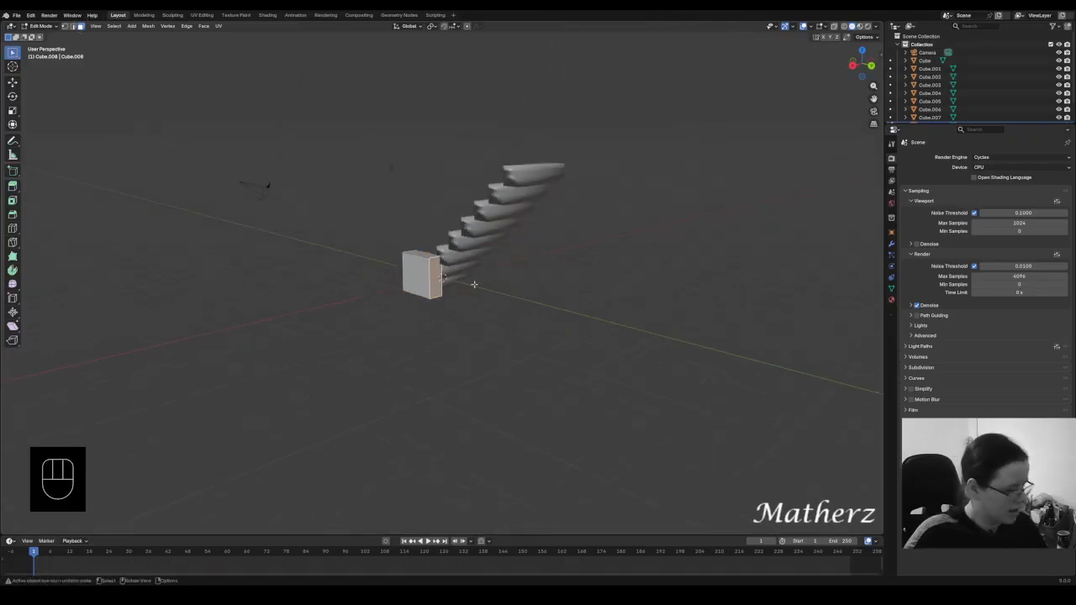
key(g)
key(y)
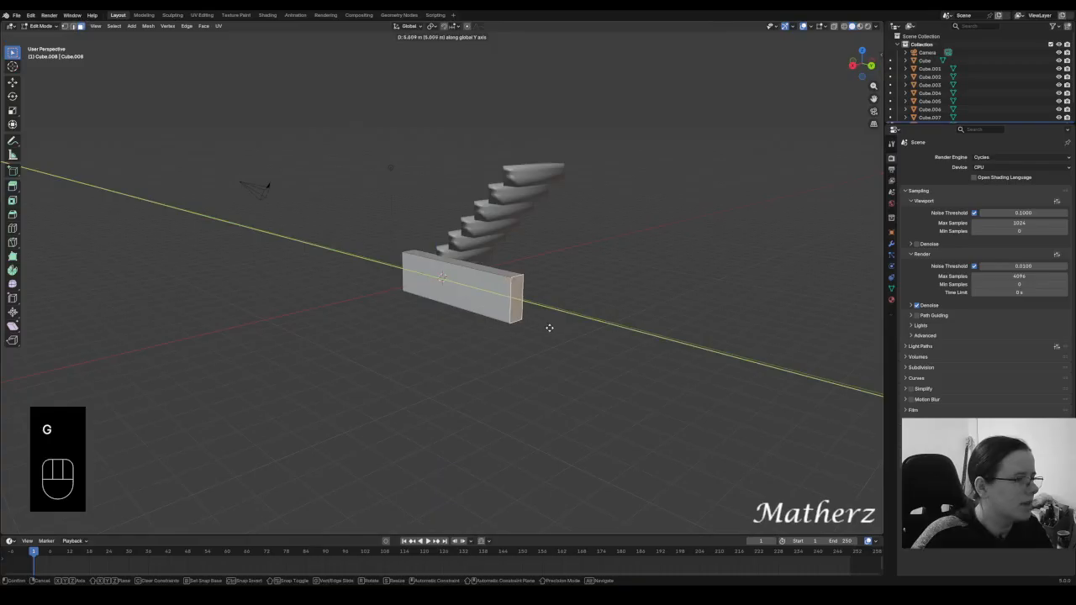
click(549, 328)
- Raise the top face of the stretched side block vertically to form a wall taller than the staircase
click(487, 266)
key(g)
middle_drag(523, 315, 433, 223)
click(532, 216)
key(g)
click(564, 192)
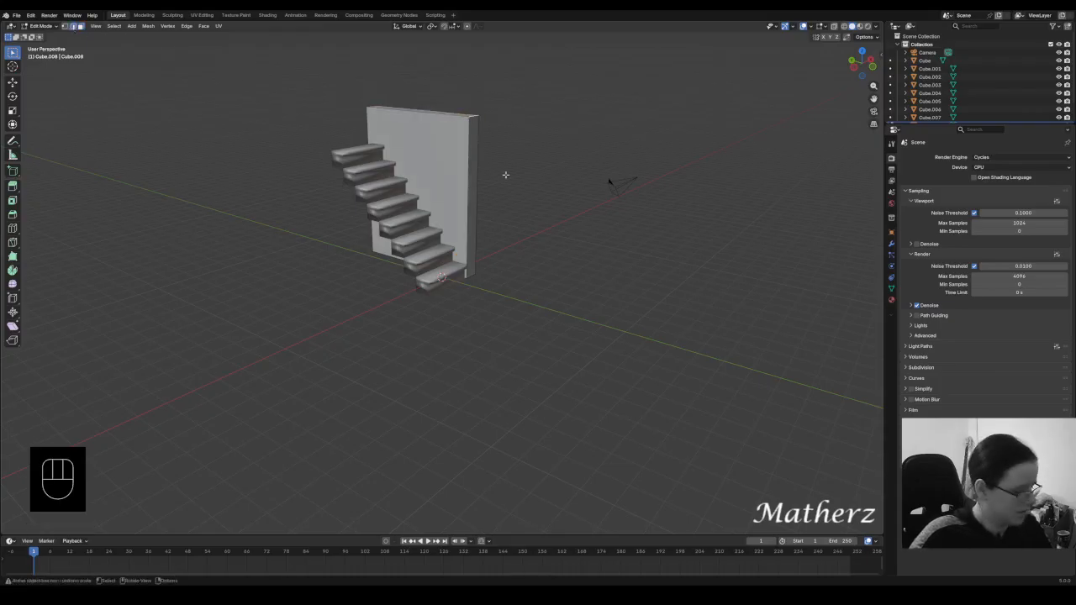
- Slope the wall's top along the stairs by lowering its front edge about 6.5 m and raising its back edge about 1.3 m
key(g)
middle_drag(506, 174, 510, 223)
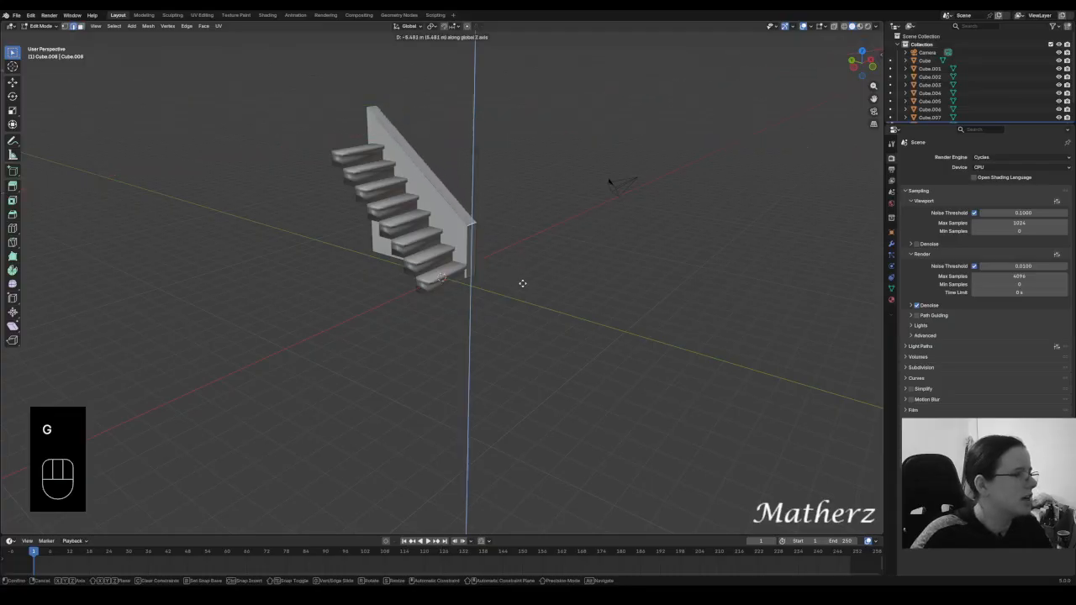
click(522, 284)
middle_drag(523, 284, 381, 244)
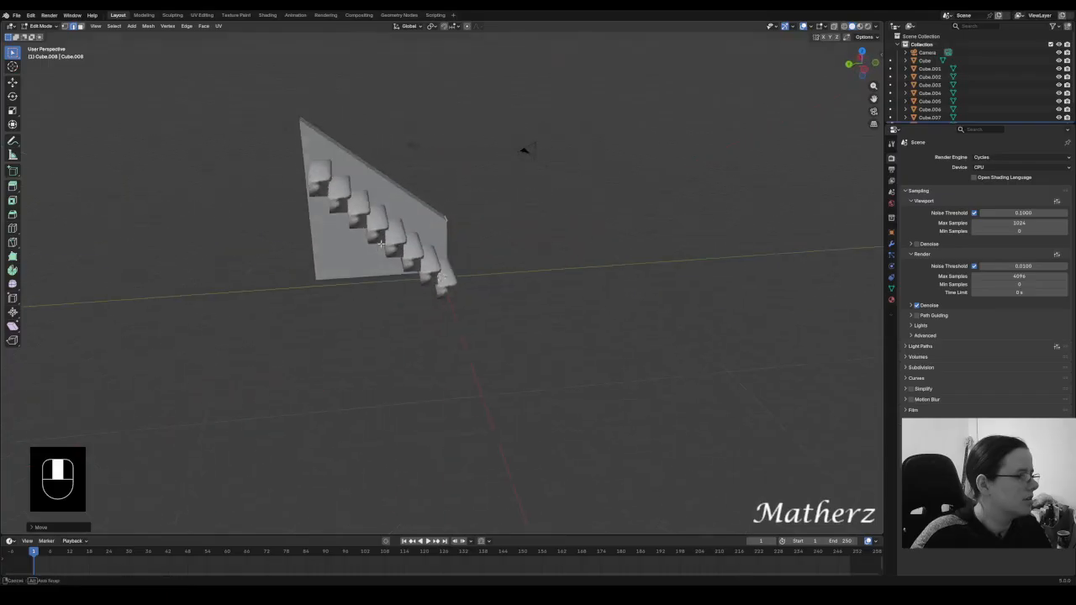
key(g)
mouse_move(322, 161)
middle_down()
mouse_move(337, 186)
mouse_move(331, 177)
middle_up()
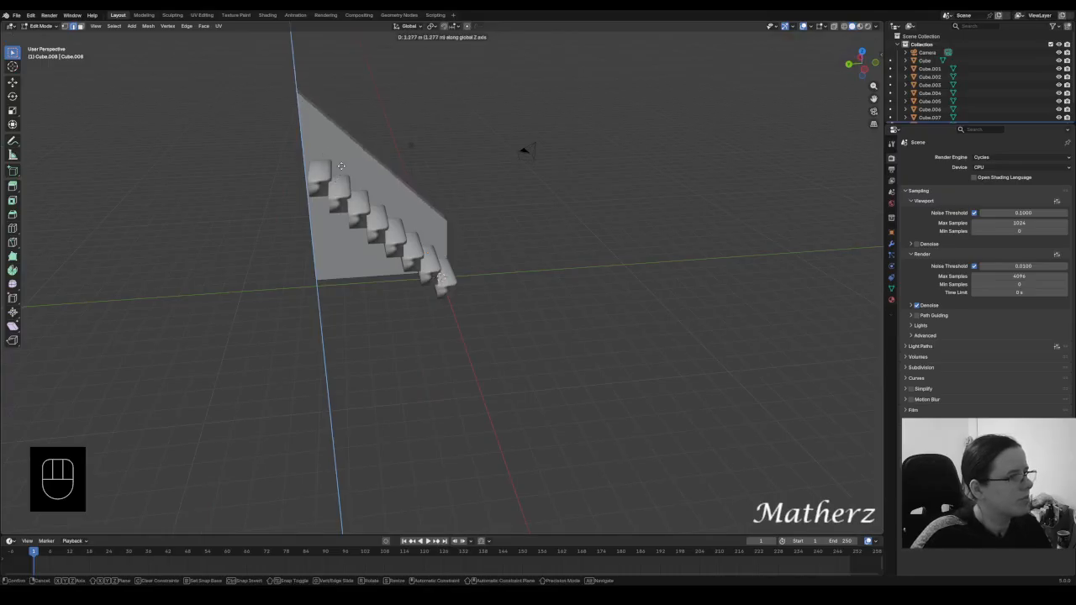
click(340, 163)
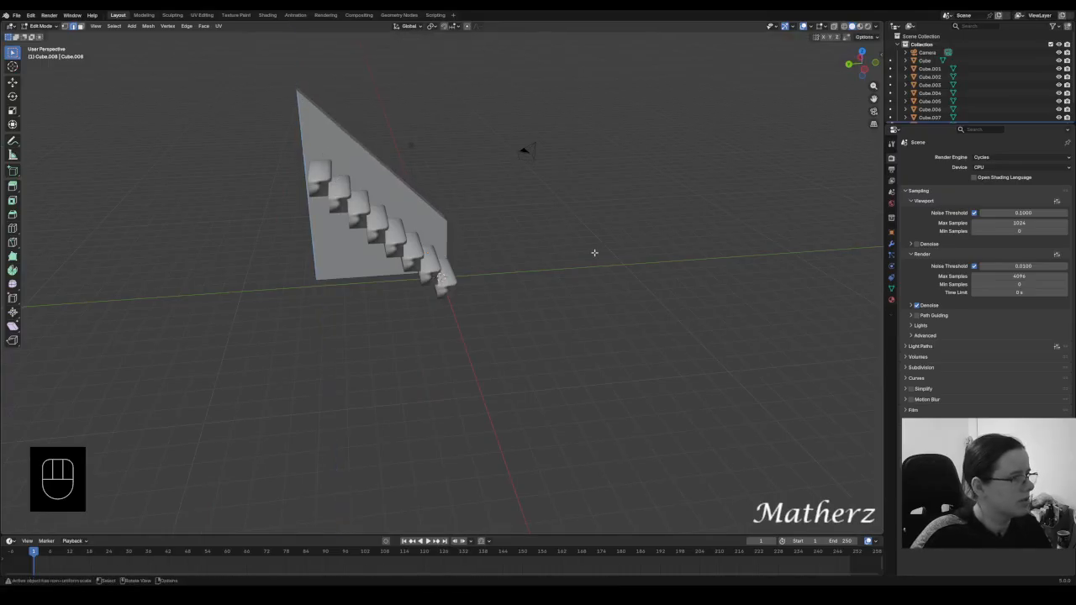
- Return to Object Mode and apply Shade Smooth to the sloped side wall
middle_drag(594, 253, 454, 221)
click(44, 26)
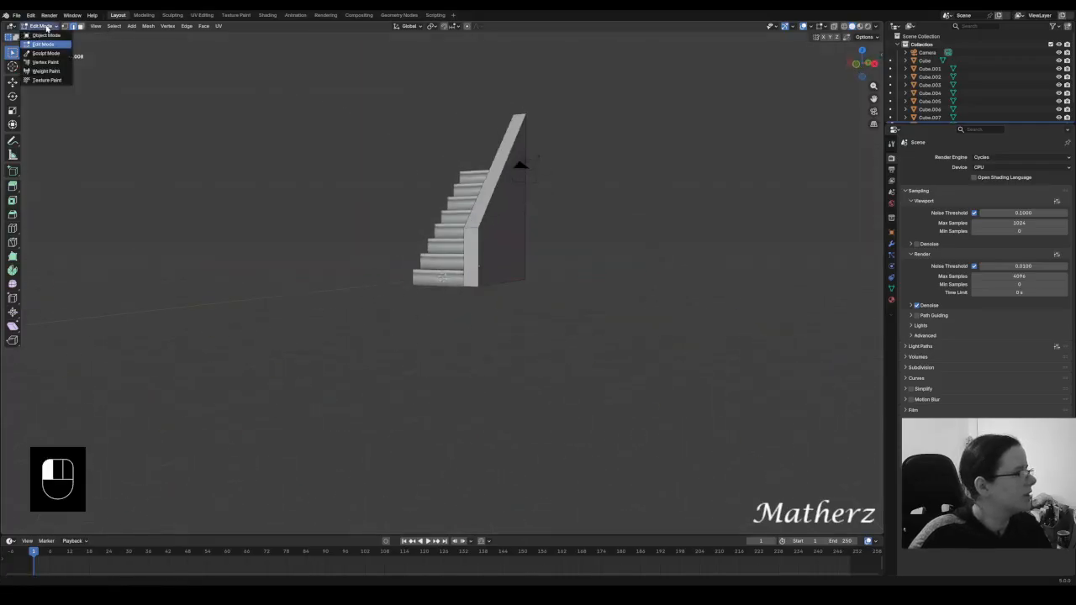
click(45, 35)
right_click(487, 237)
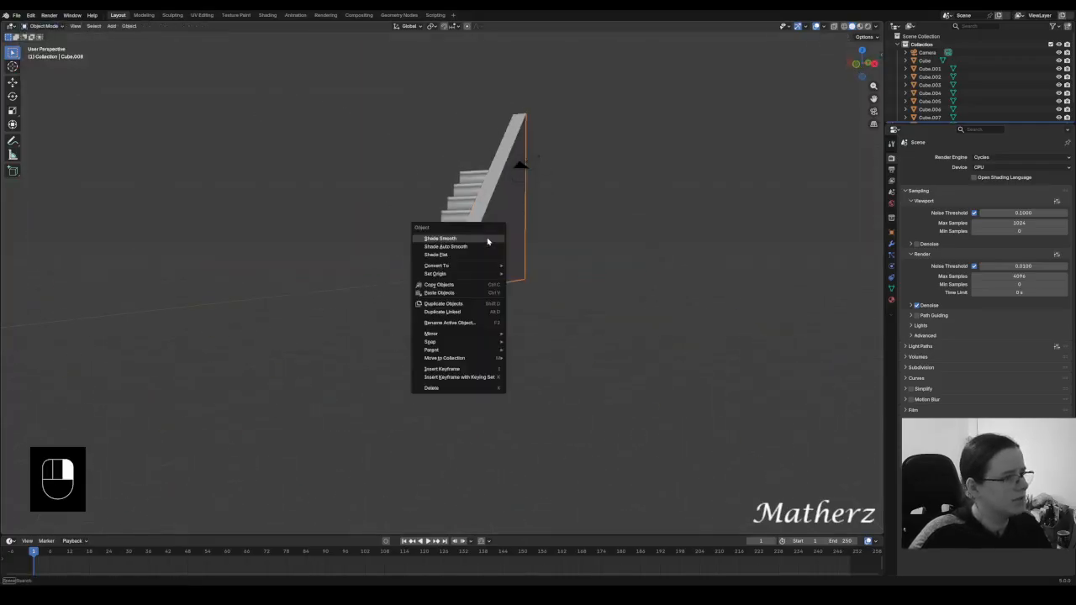
click(488, 239)
- Duplicate the side wall along X and place the copy at the opposite end of the steps
middle_drag(486, 237, 509, 253)
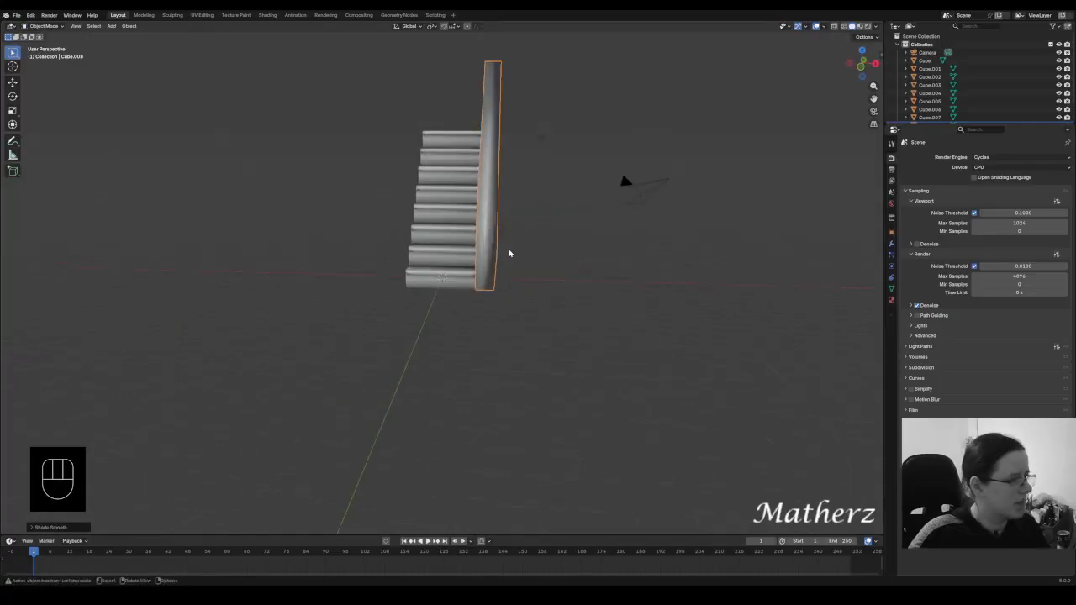
key(shift+d)
key(x)
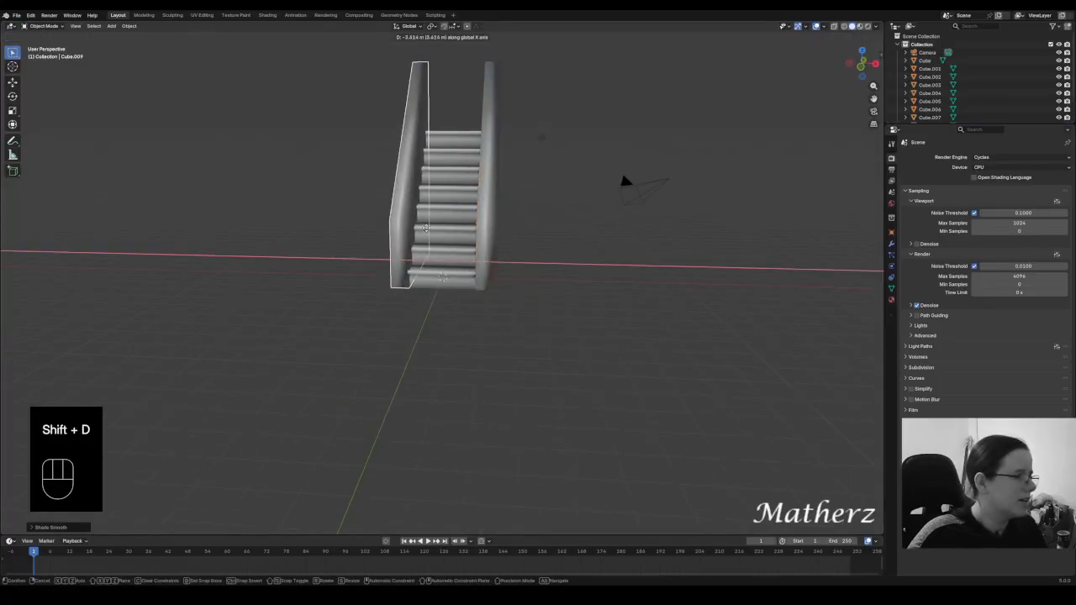
click(424, 227)
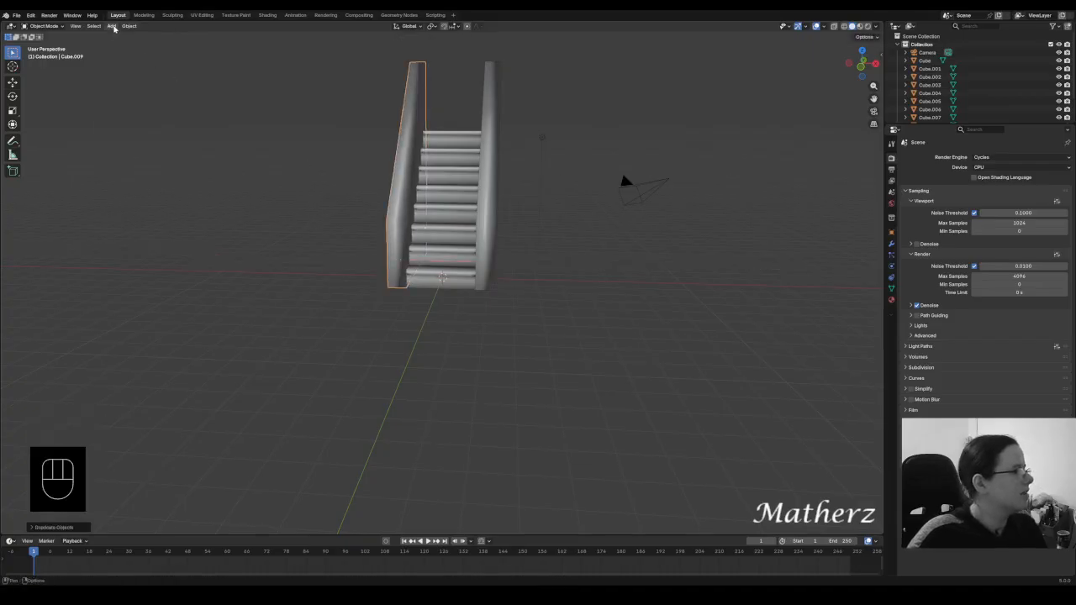
- Add a new cube mesh and scale it up uniformly to about 4 times its size
click(112, 26)
mouse_move(119, 36)
click(195, 43)
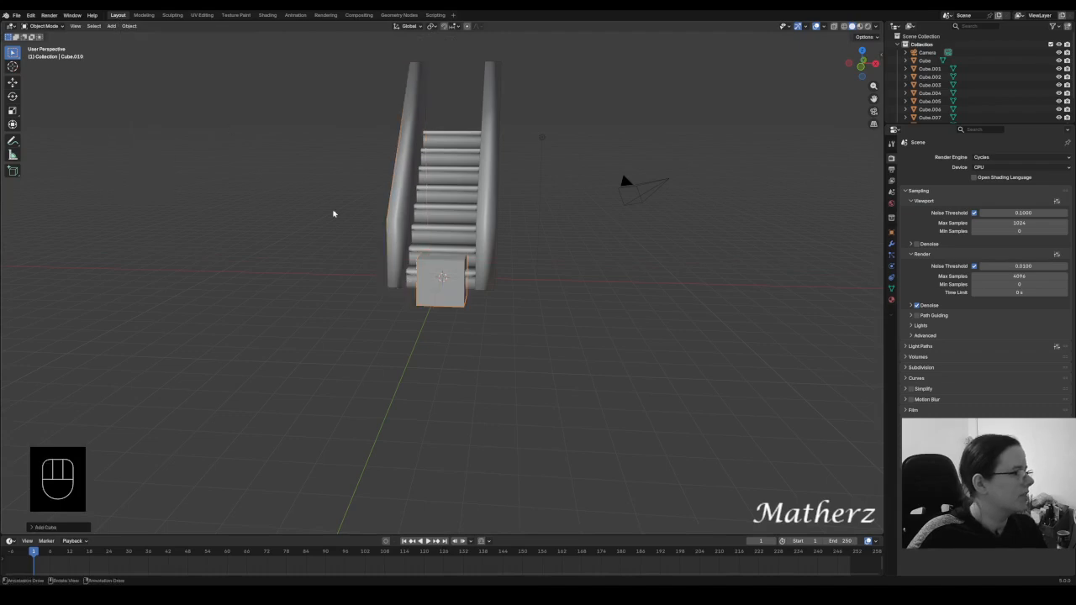
key(s)
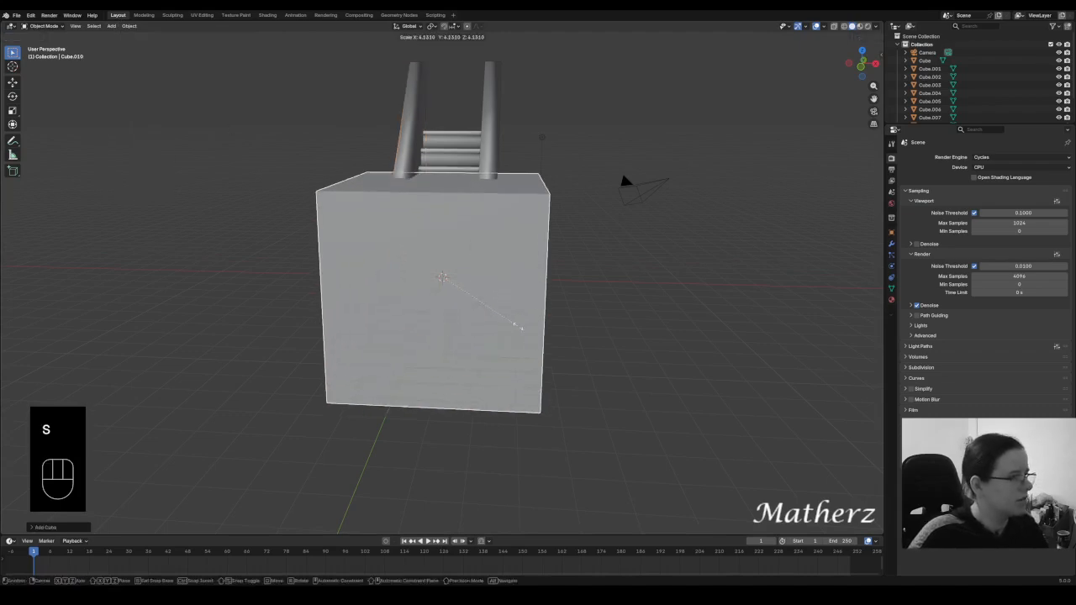
click(497, 342)
- Raise the large cube until its base is level with the walls' base and move it about 13 m back along Y
middle_drag(497, 341, 519, 349)
key(g)
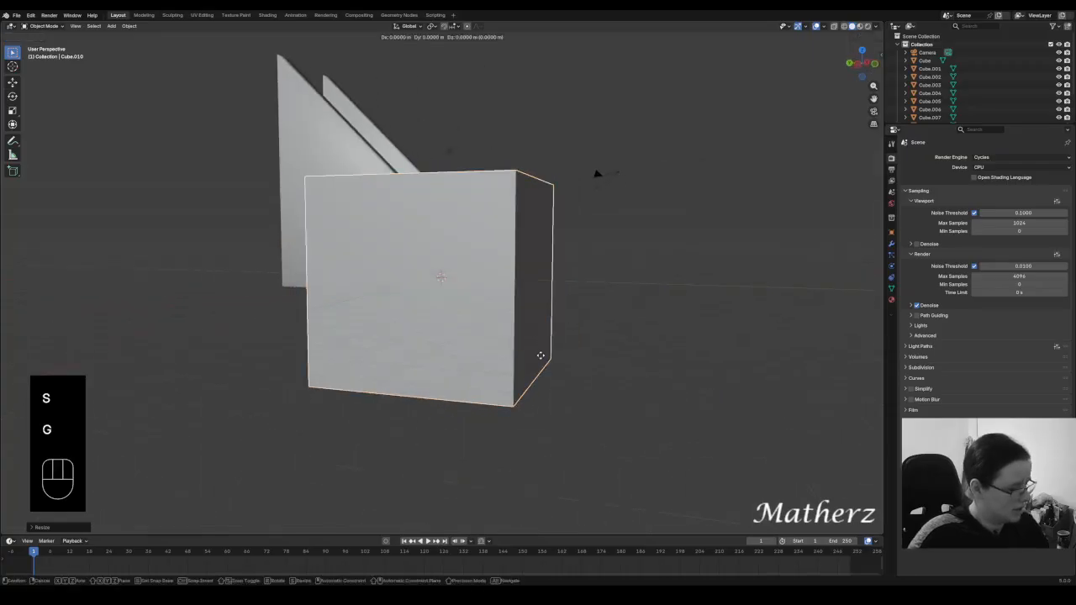
key(g)
middle_drag(548, 269, 675, 253)
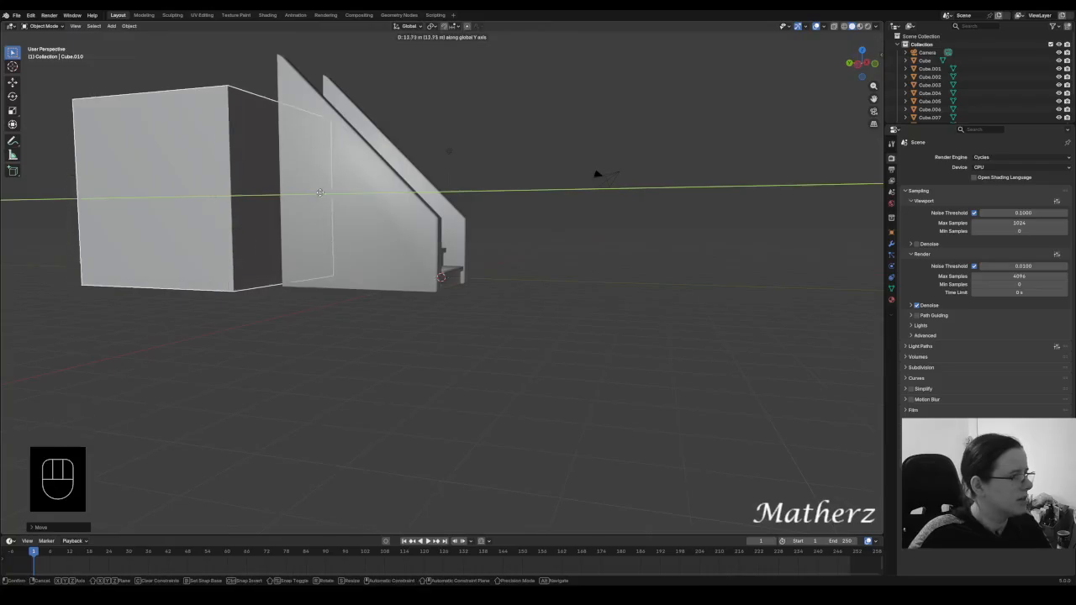
click(336, 197)
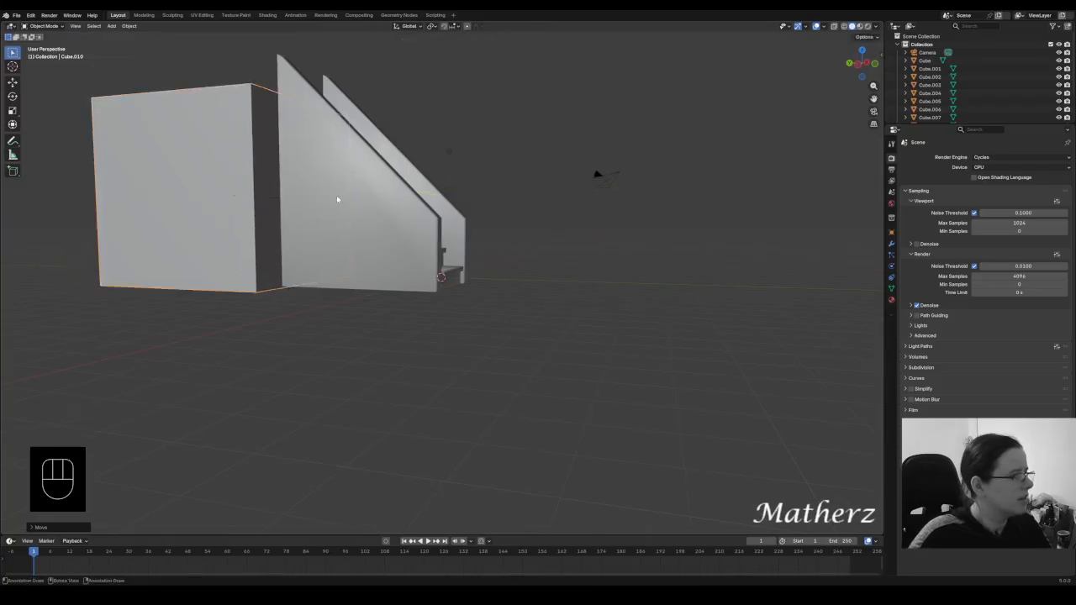
- In Edit Mode, lower the large cube's top face vertically to about the height of the top step
click(46, 26)
click(54, 45)
middle_drag(161, 209, 377, 276)
scroll(300, 271, down, 4)
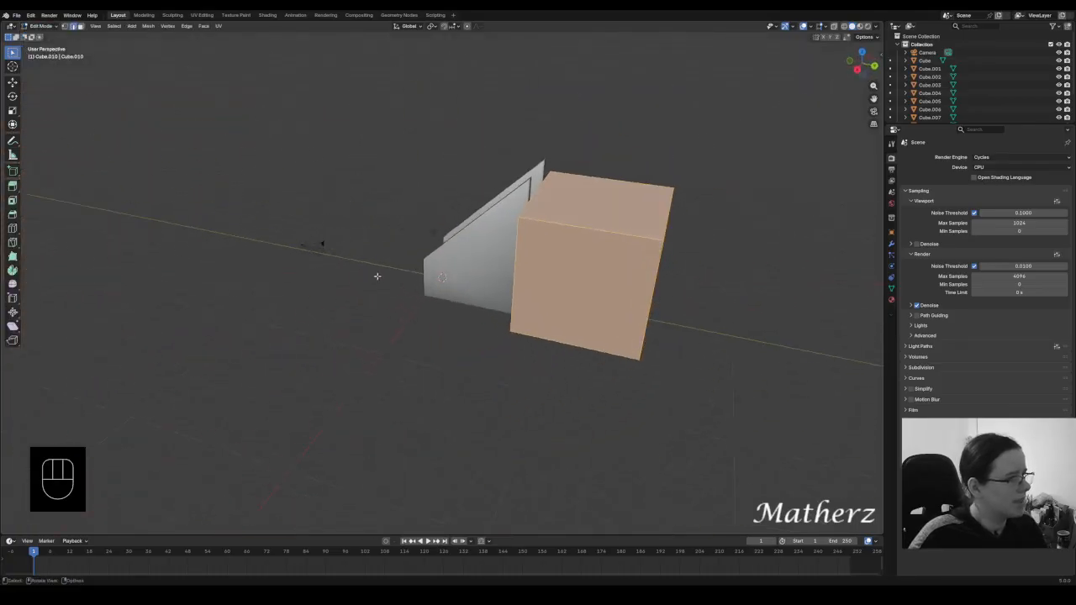
click(581, 216)
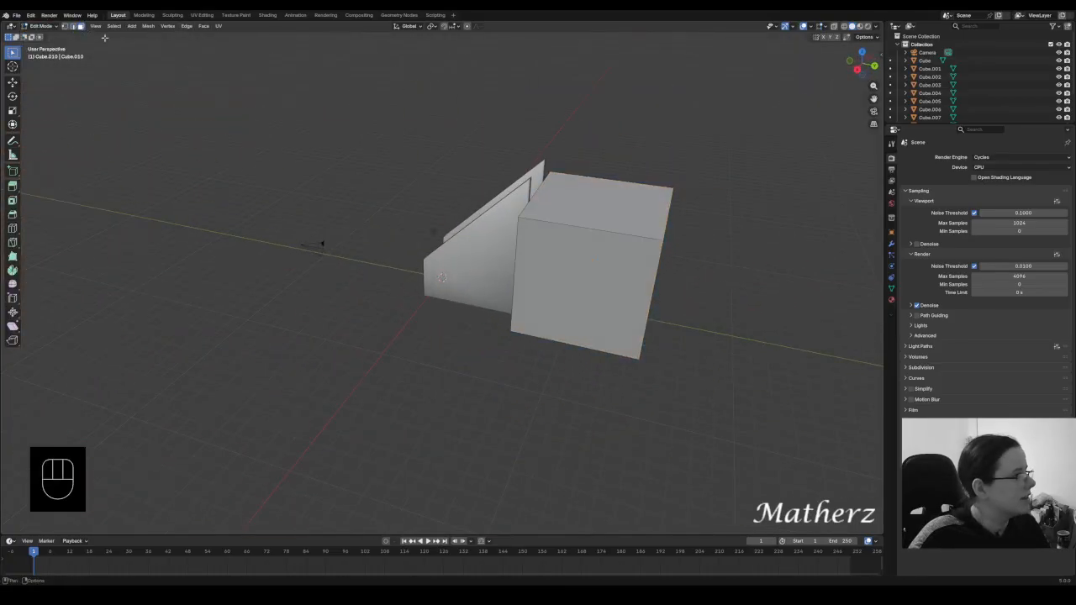
scroll(514, 183, up, 4)
click(688, 137)
key(g)
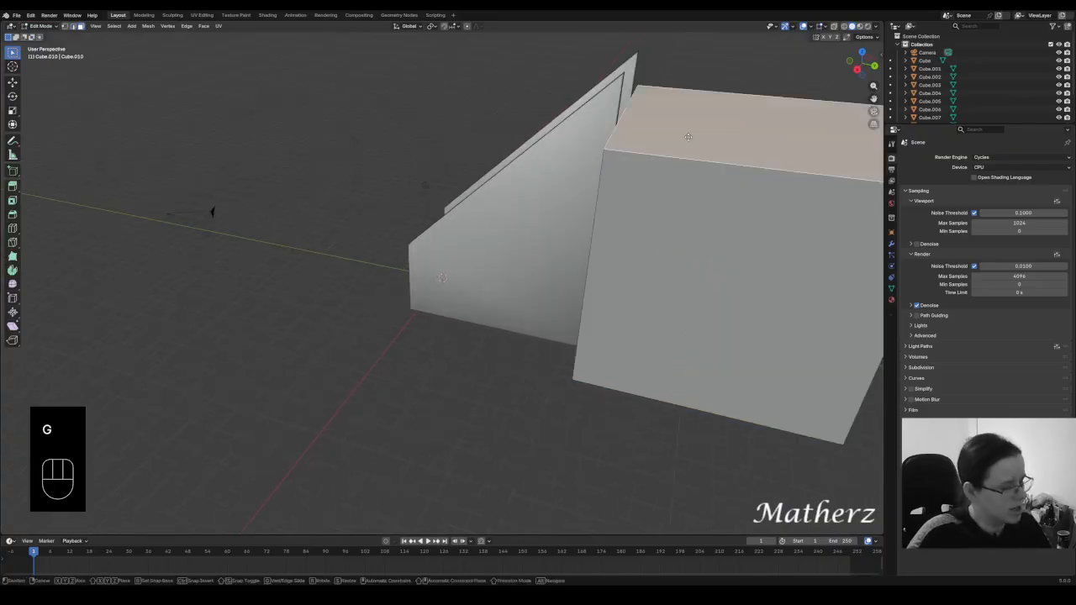
key(z)
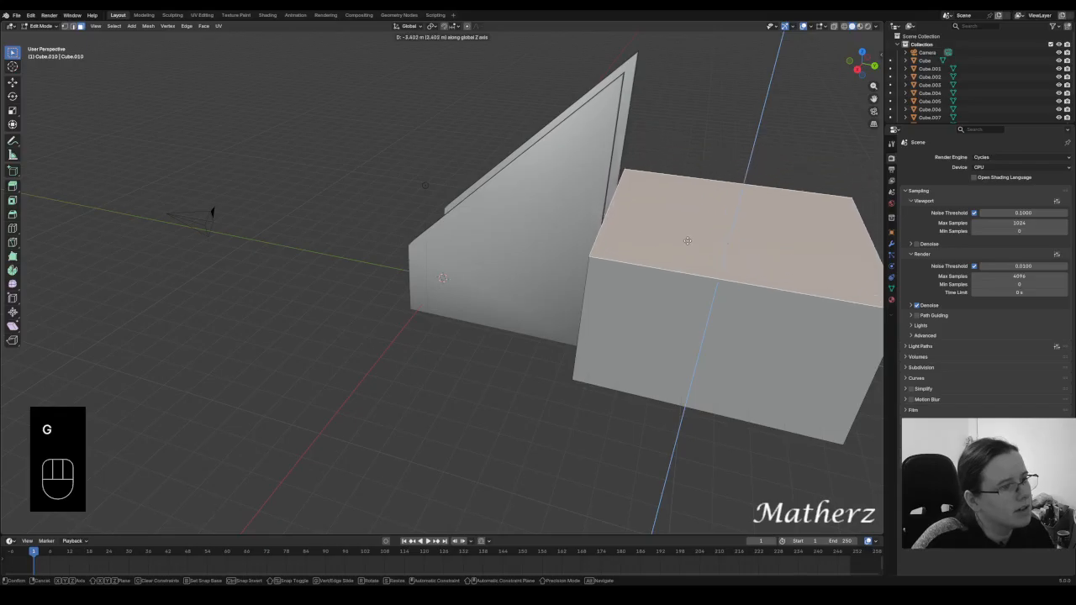
click(681, 198)
- Move the large block's stair-side face along Y until it meets the back of the staircase
middle_drag(681, 198, 674, 158)
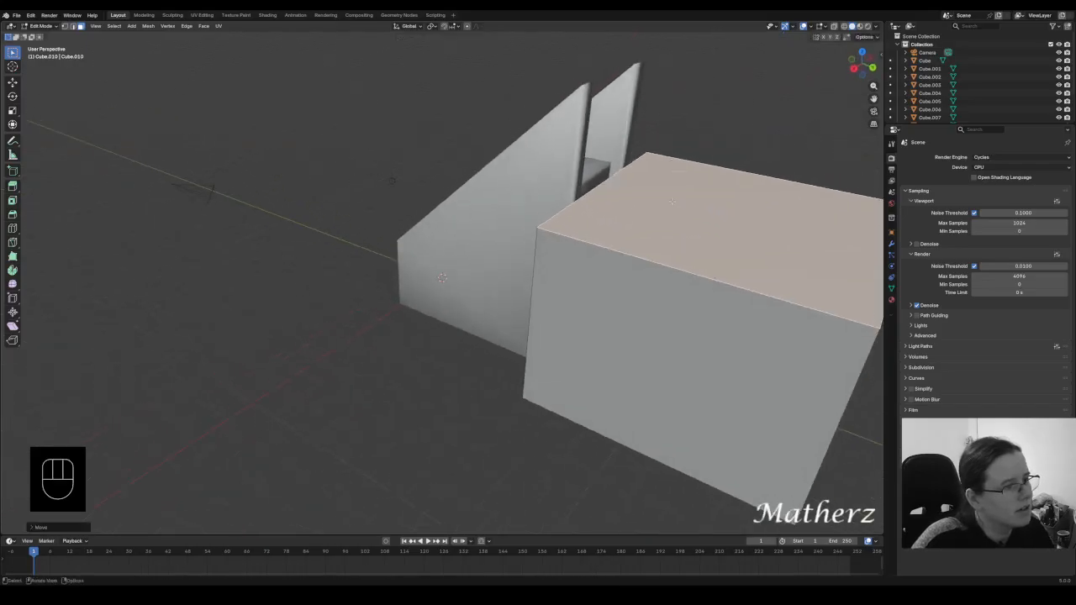
middle_drag(626, 254, 635, 253)
click(631, 253)
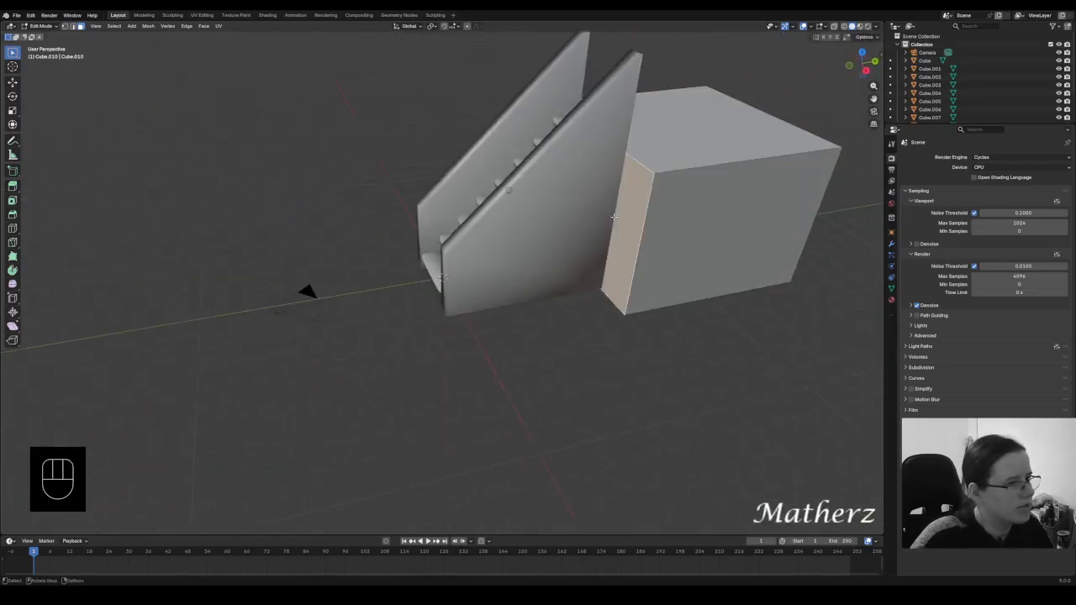
key(g)
key(y)
click(647, 221)
- Raise the large block's top face about 0.25 m along Z to line up with the top step
middle_drag(493, 241, 440, 250)
click(672, 233)
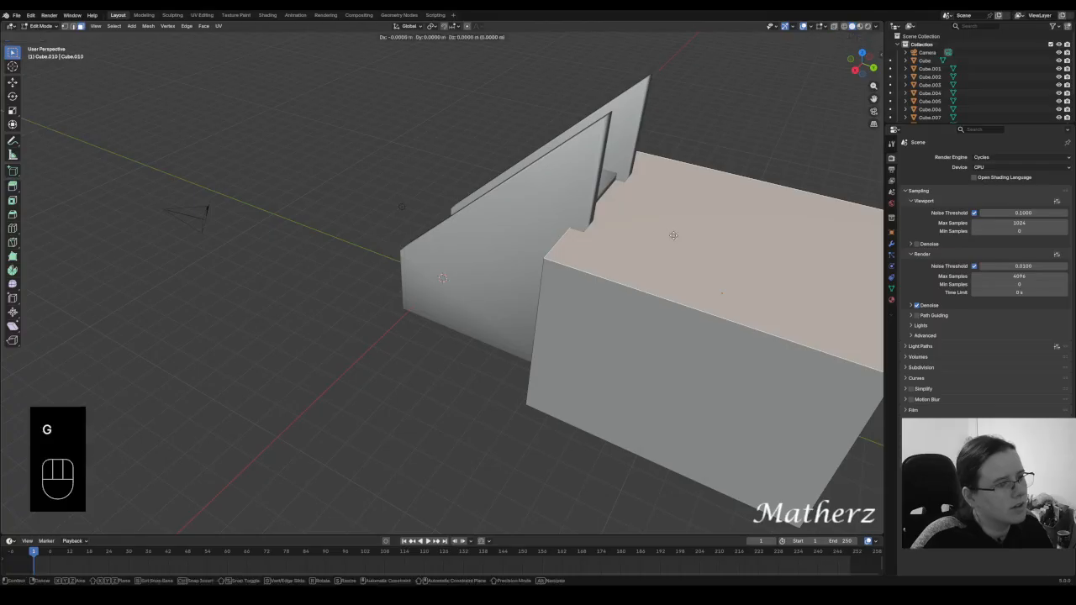
key(g)
key(x)
key(z)
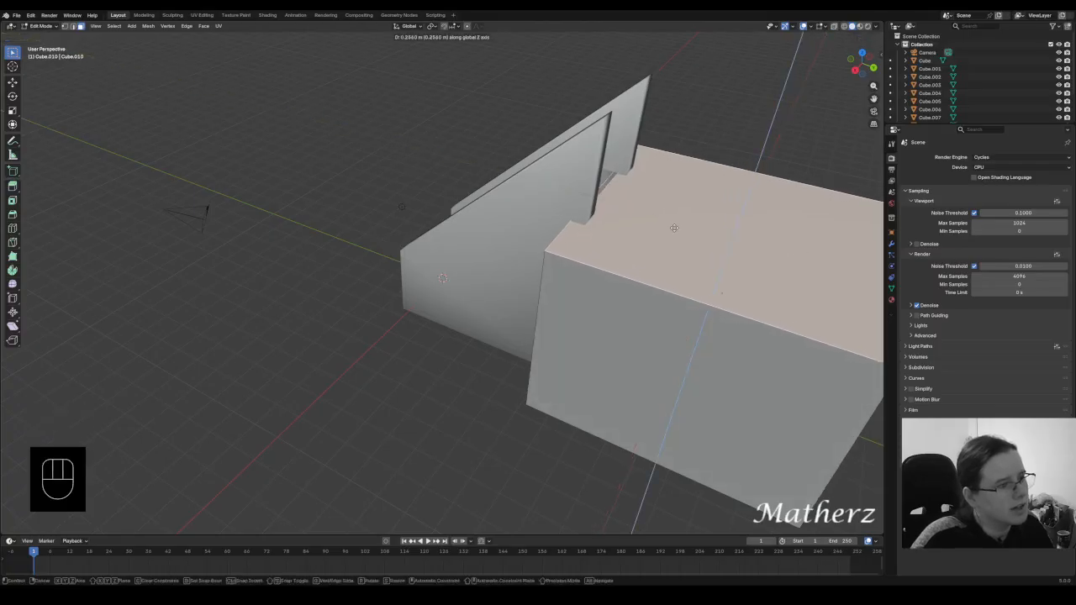
click(673, 228)
click(700, 121)
- Move the large block's side face about 1.9 m inward along X to line up with the nearby stair wall
click(616, 354)
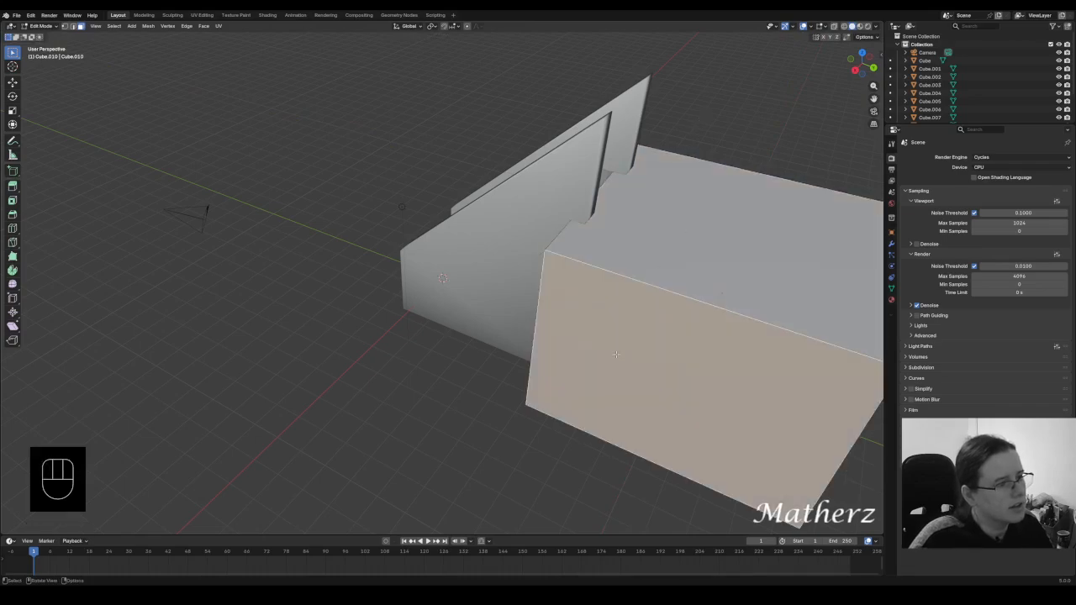
key(g)
key(x)
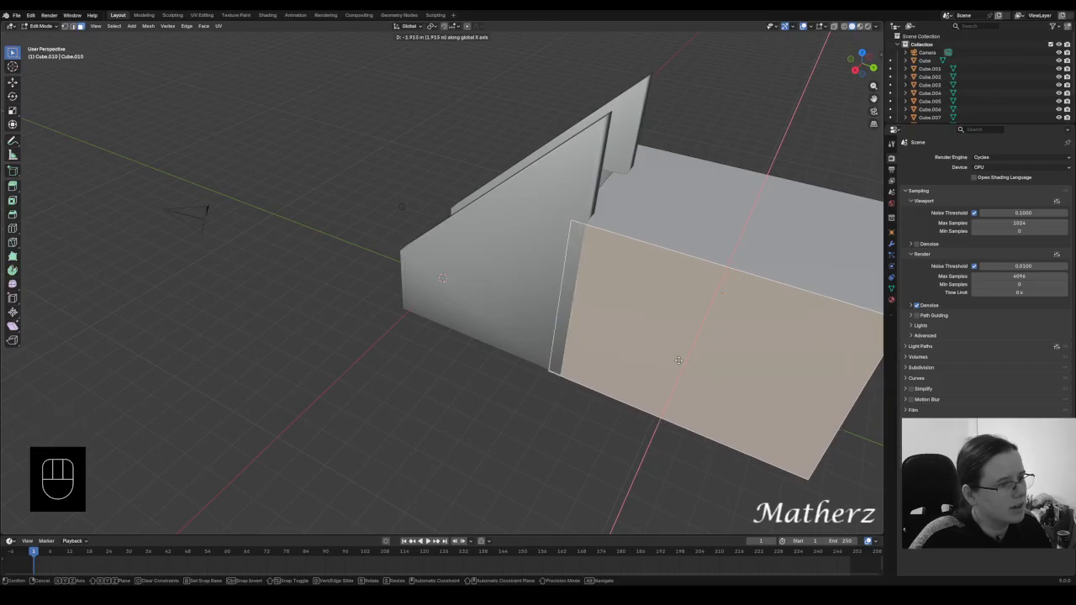
click(679, 360)
- Extend the large block's opposite side face outward along X to widen the platform behind the stairs
middle_drag(680, 360, 584, 351)
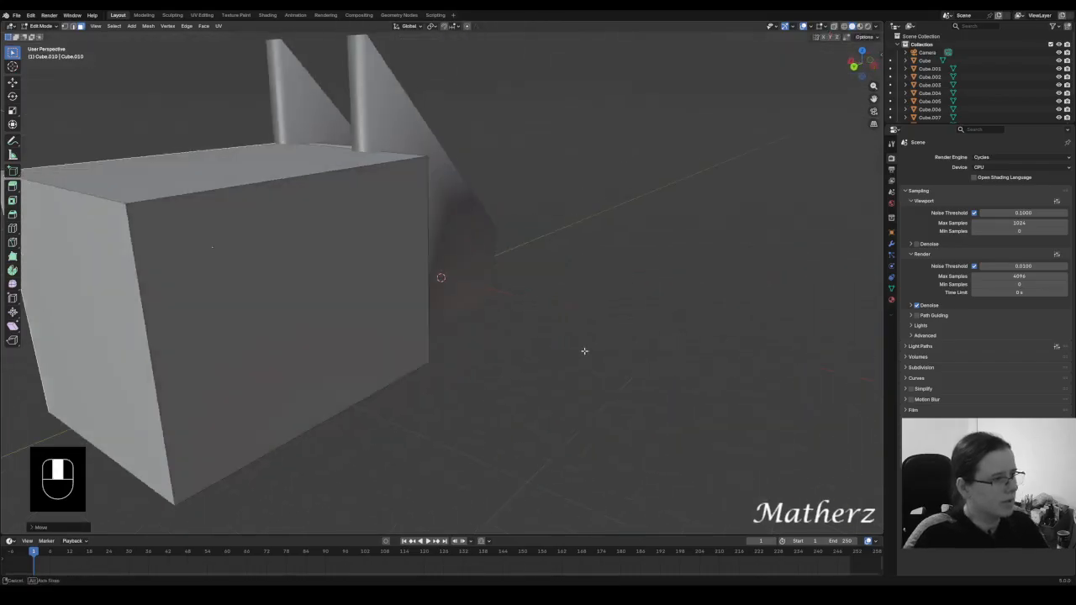
click(375, 293)
key(g)
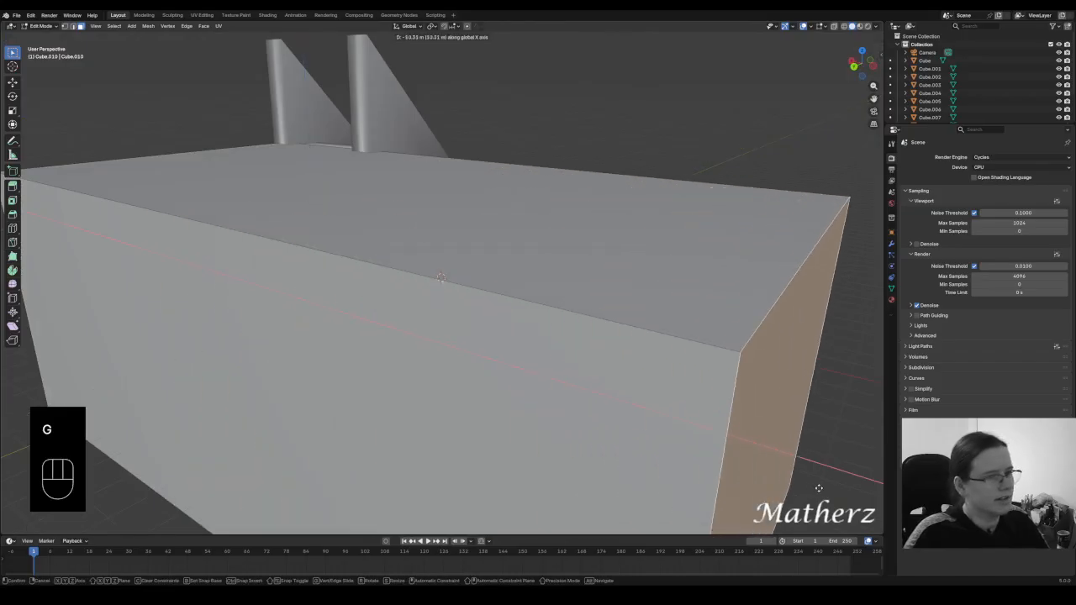
click(468, 233)
scroll(468, 233, down, 6)
middle_drag(469, 232, 527, 238)
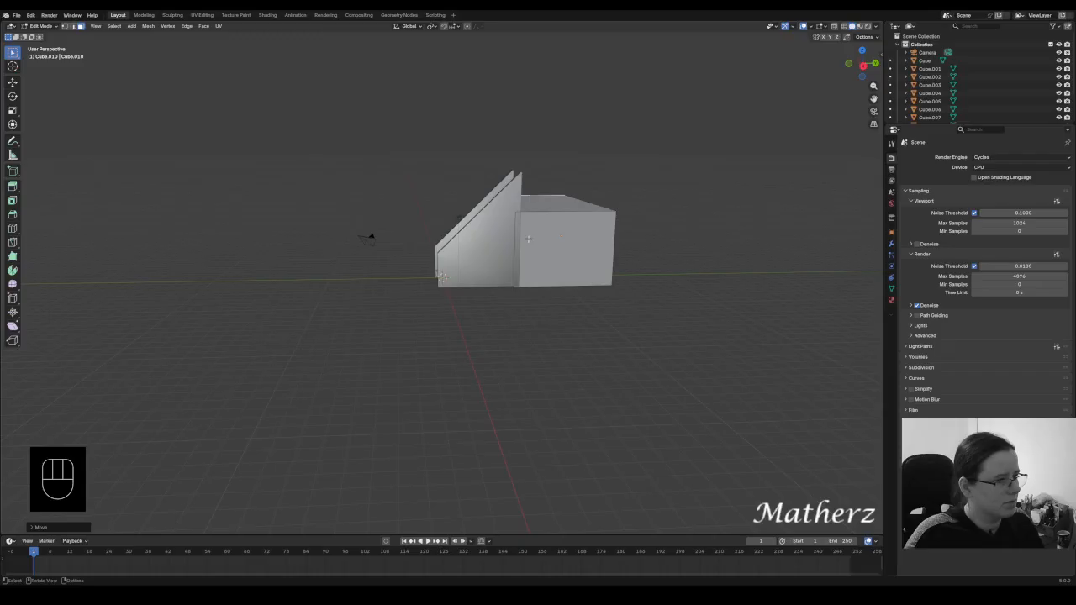
- Extrude the platform-side end face of the outer stair wall about 8.2 m along Y to the platform's far edge
click(40, 26)
click(42, 42)
click(500, 227)
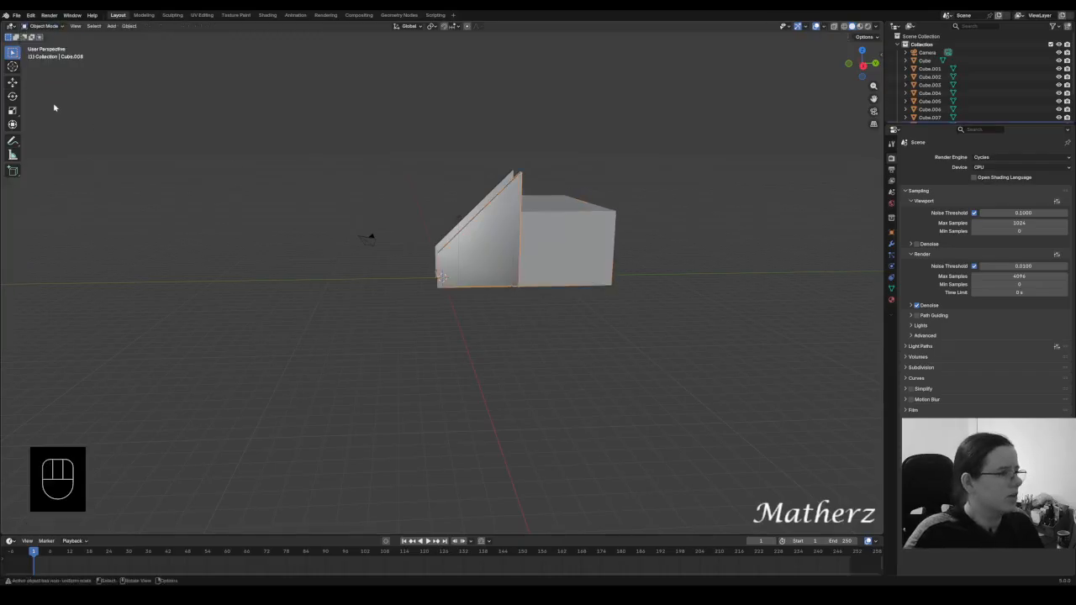
click(41, 26)
middle_drag(262, 120, 521, 244)
click(464, 208)
key(e)
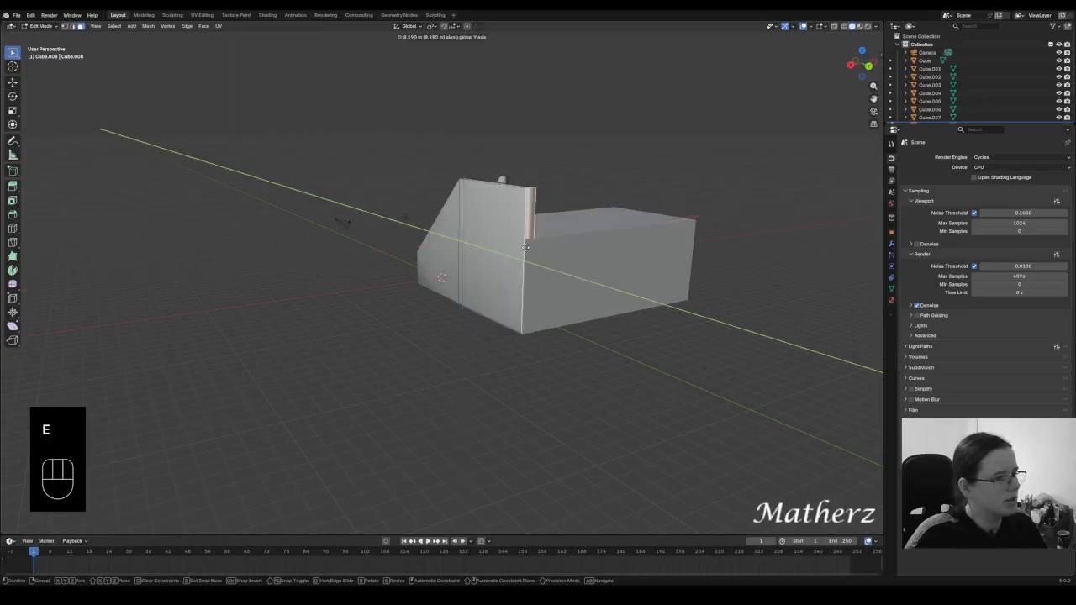
click(525, 247)
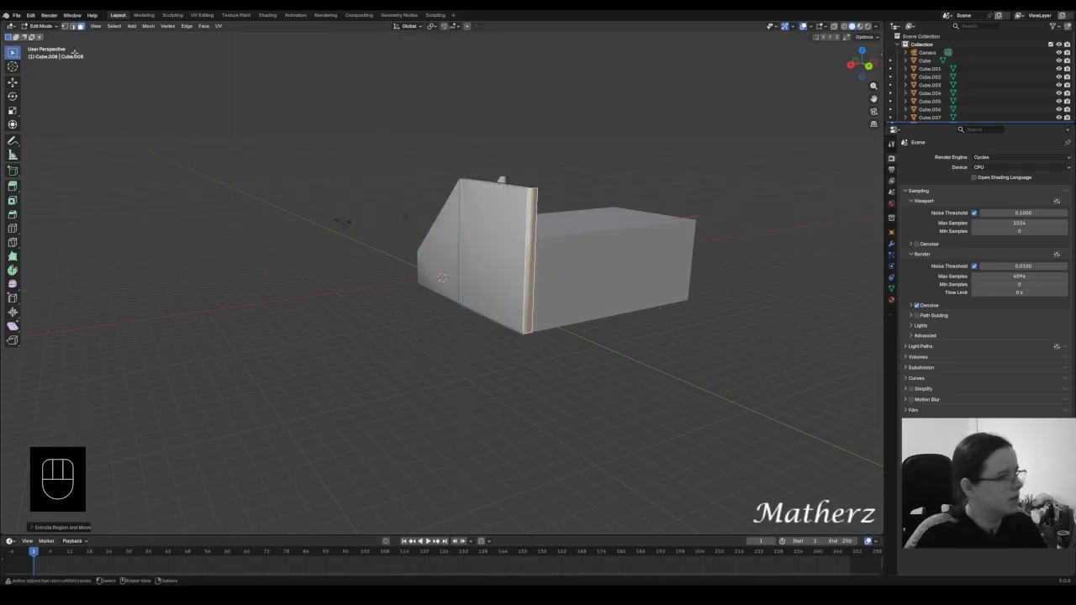
- Open the opposite stair wall for mesh editing and select its end face above the platform
click(40, 26)
click(47, 38)
middle_drag(583, 190, 365, 237)
click(400, 219)
scroll(402, 221, up, 6)
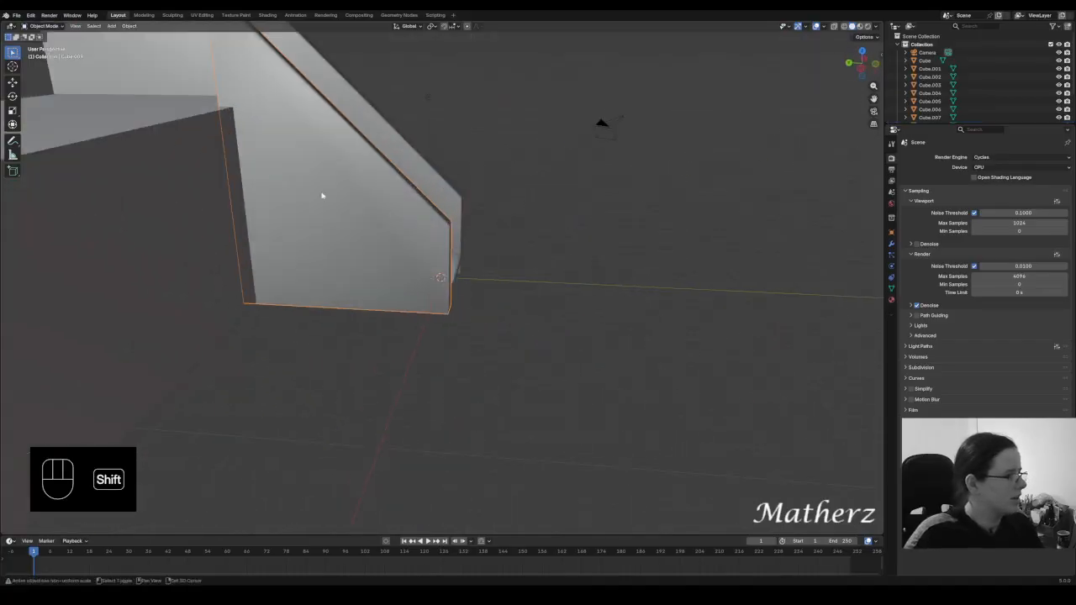
shift+middle_drag(322, 194, 408, 266)
click(40, 26)
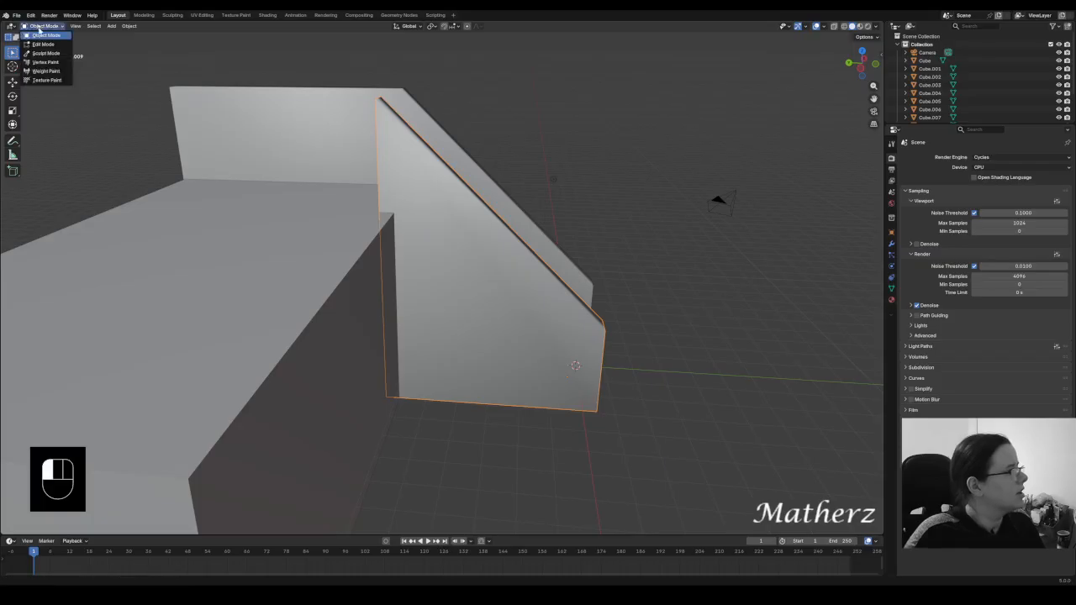
click(46, 45)
middle_drag(210, 185, 313, 213)
click(441, 189)
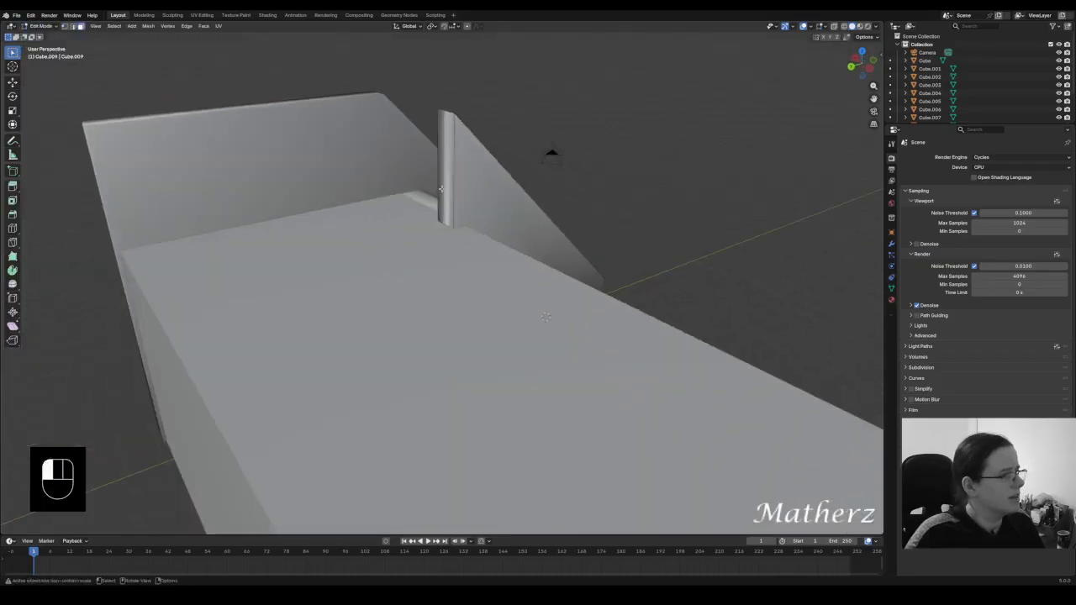
middle_drag(541, 241, 493, 234)
key(g)
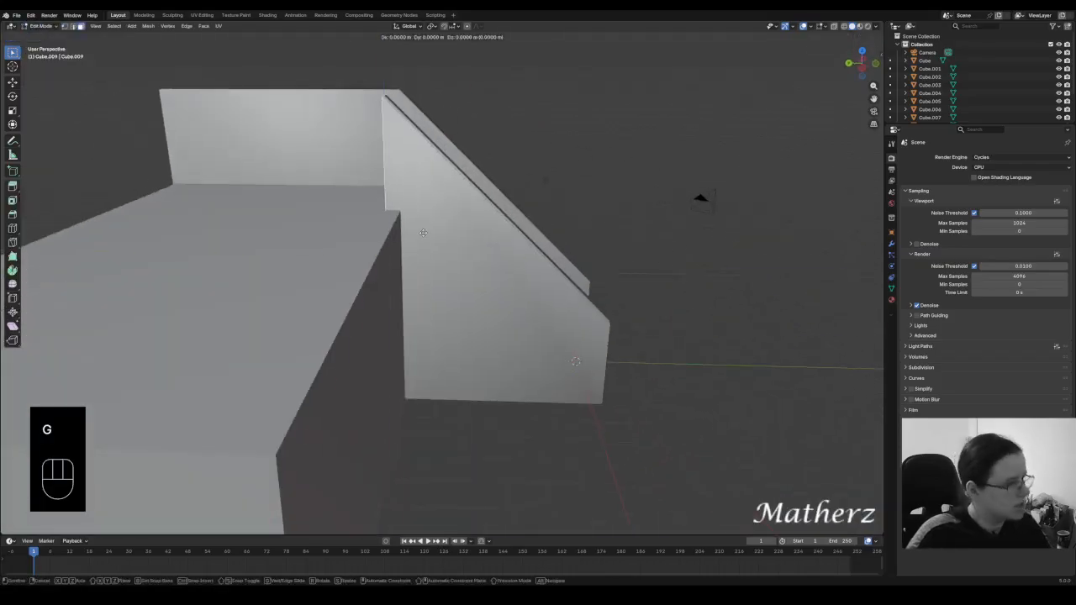
key(y)
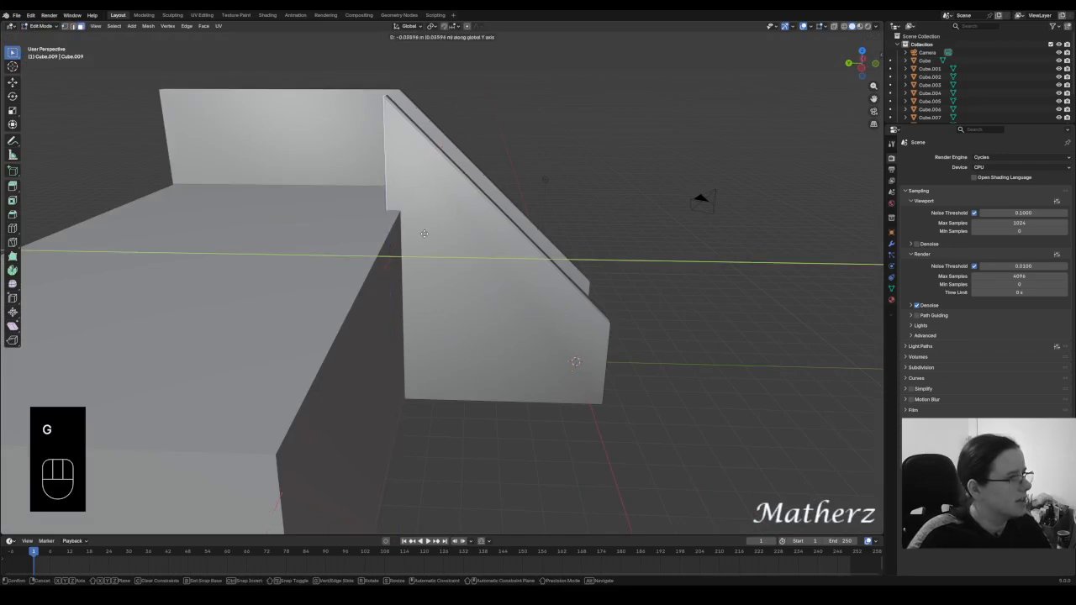
click(424, 234)
key(ctrl+z)
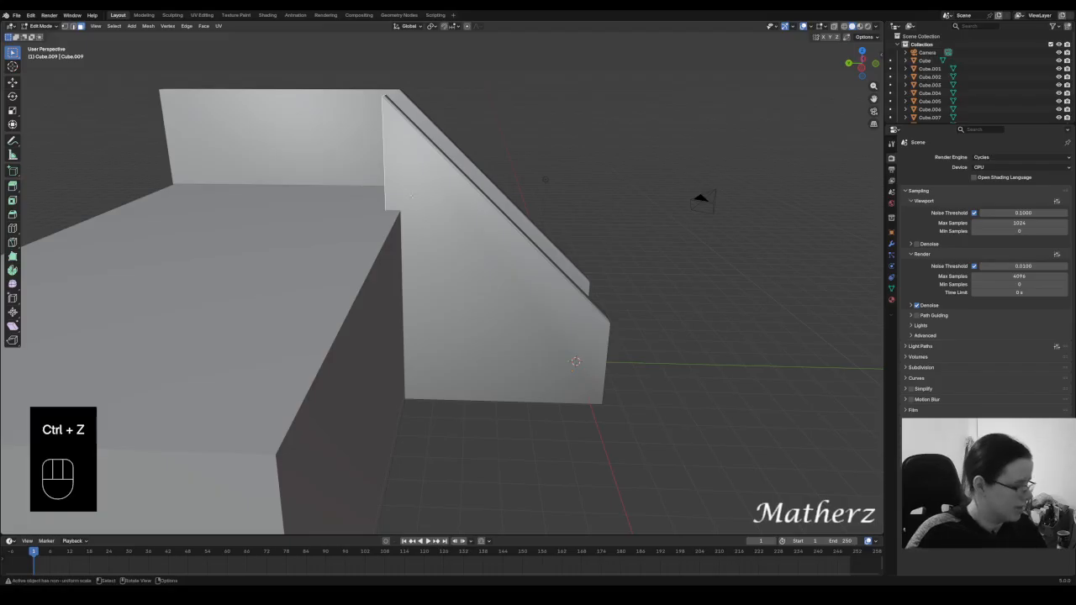
- Extrude the selected end face a short way over the platform, then extend its side face along X to the platform's outer end
key(e)
click(371, 165)
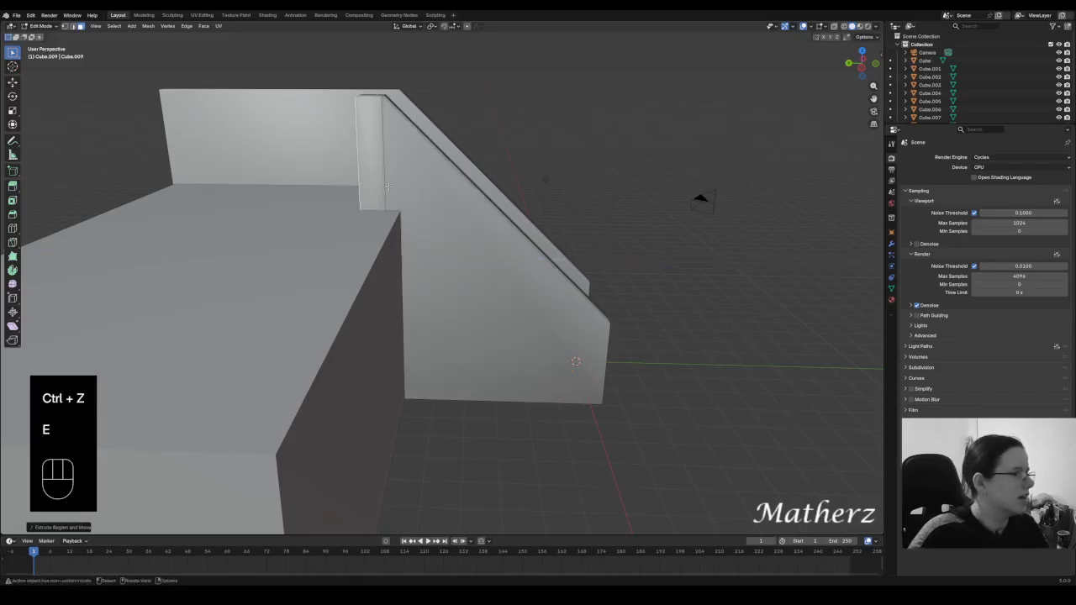
middle_drag(371, 165, 391, 266)
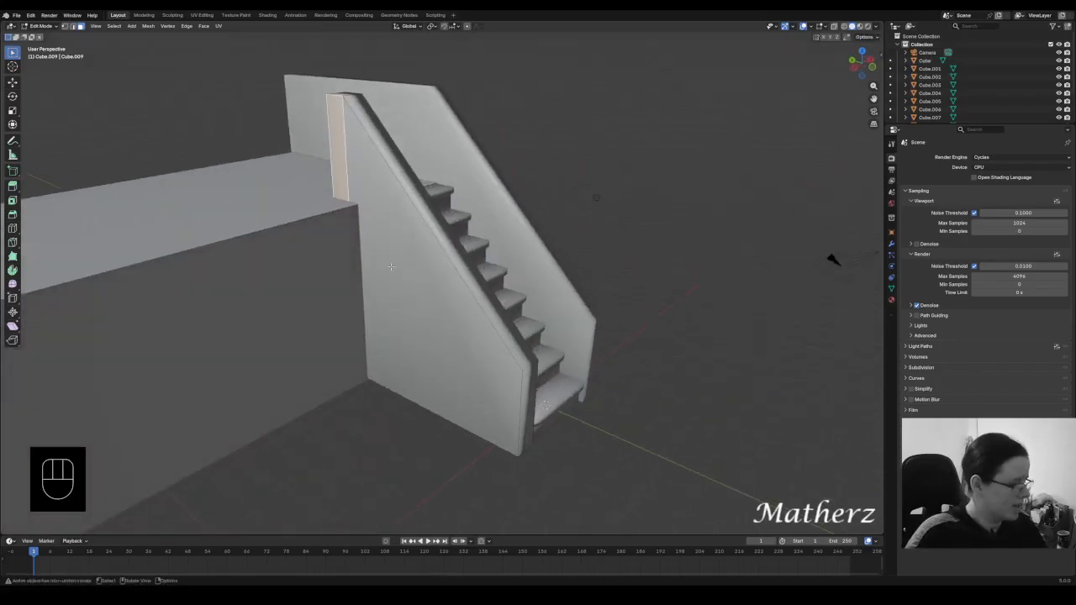
key(e)
click(63, 297)
scroll(248, 289, down, 4)
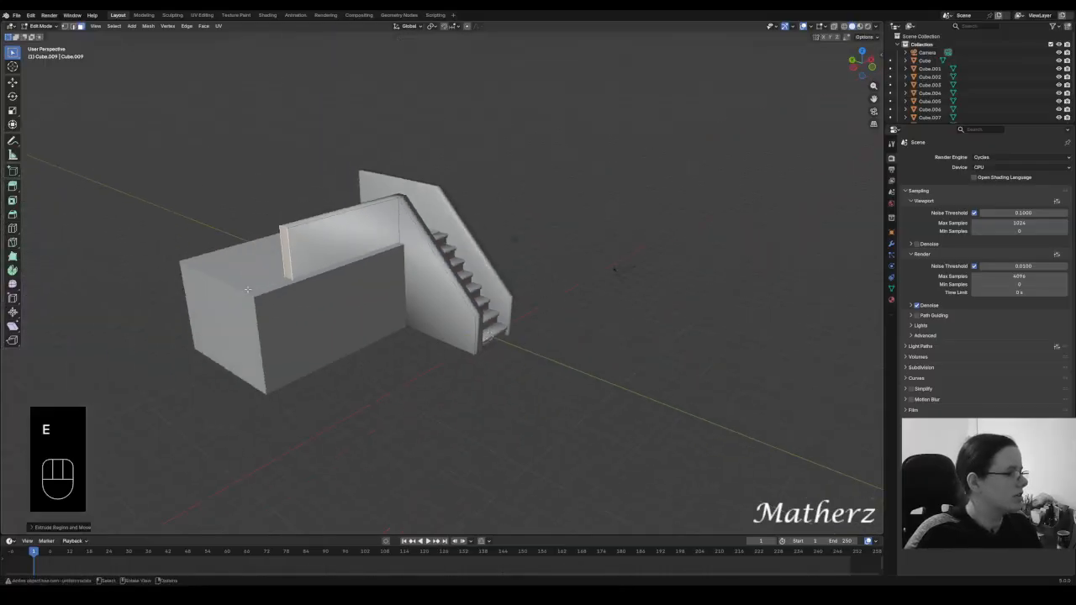
key(g)
middle_drag(321, 284, 277, 306)
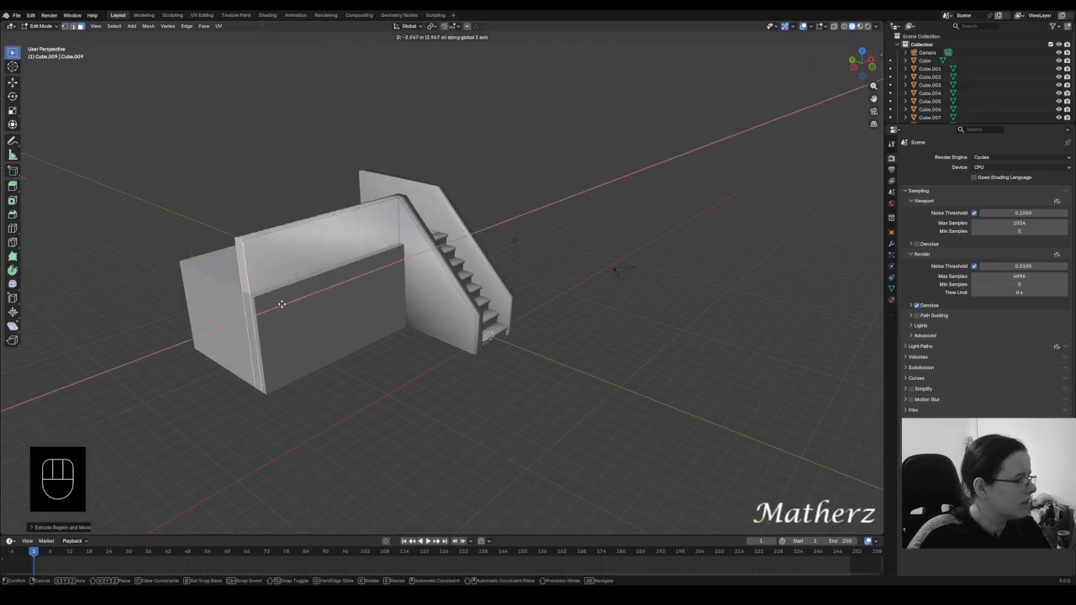
click(282, 303)
- Move the platform block's stair-side face about 0.62 m inward along Y so it sits behind the new wall
click(40, 26)
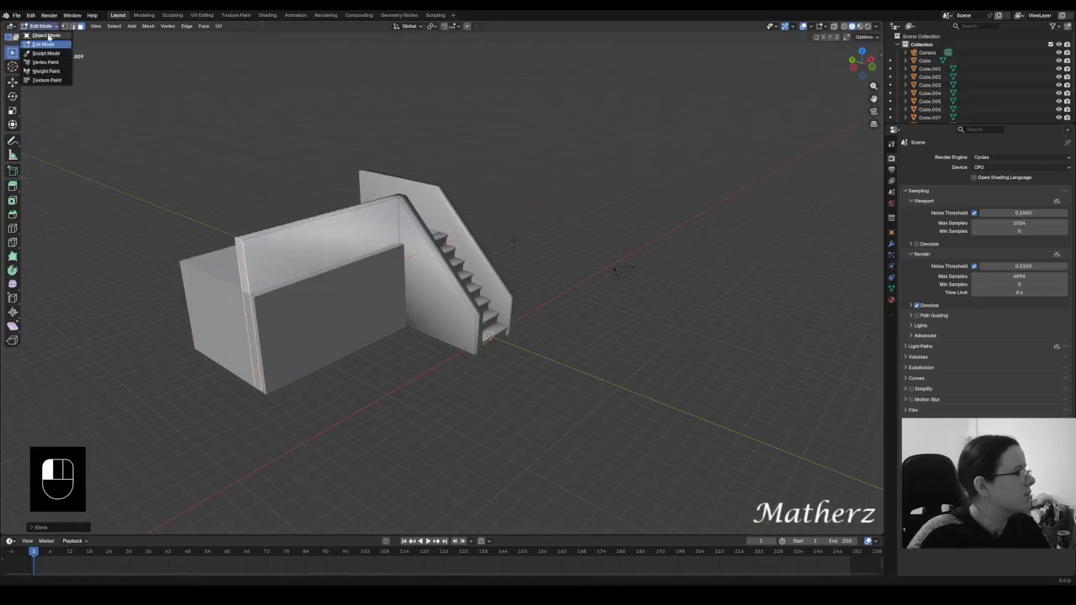
click(49, 34)
click(298, 307)
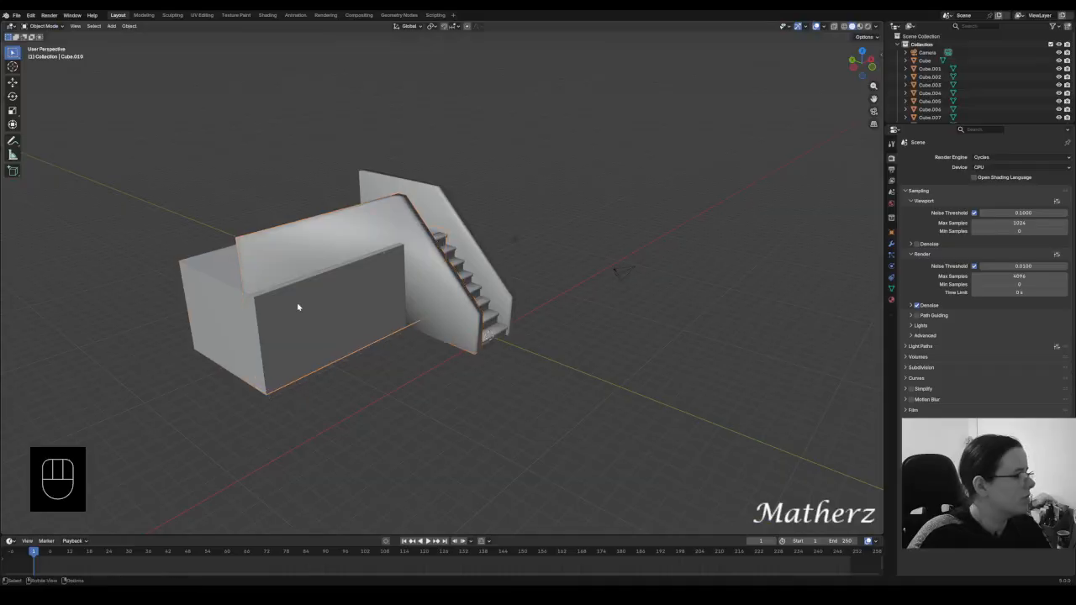
click(40, 27)
click(46, 37)
click(357, 313)
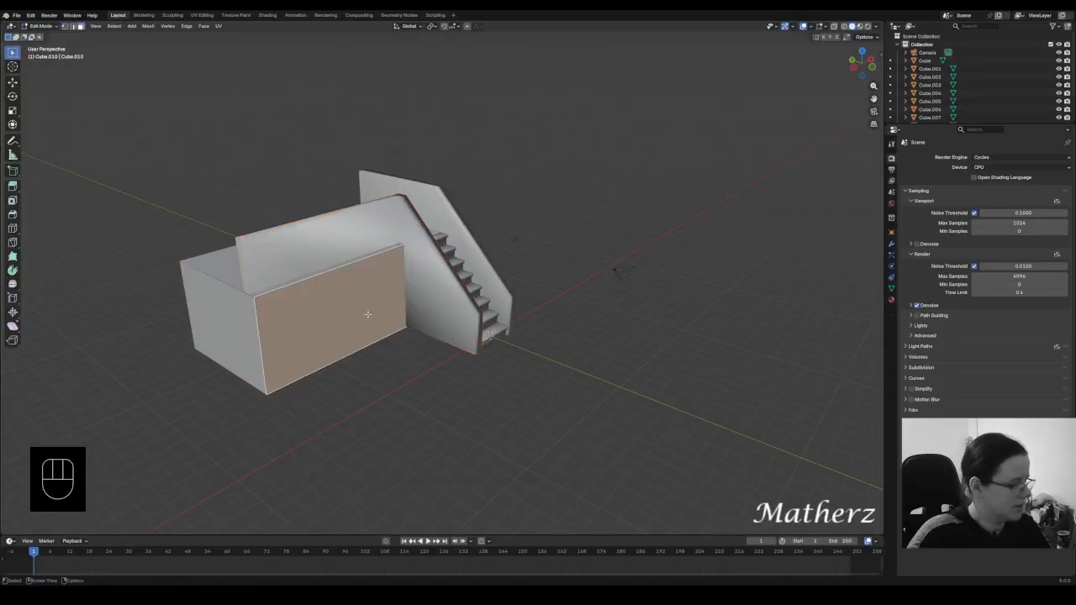
key(g)
key(y)
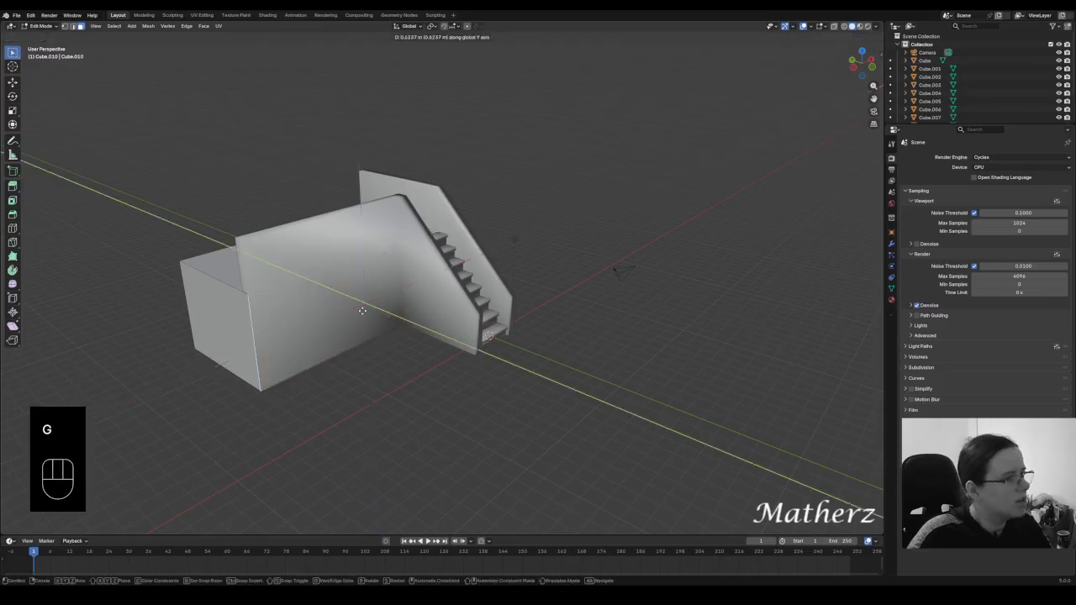
click(361, 310)
- Add a loop cut across the platform in line with the inner stair wall and select the face section facing the stairs
scroll(453, 157, up, 8)
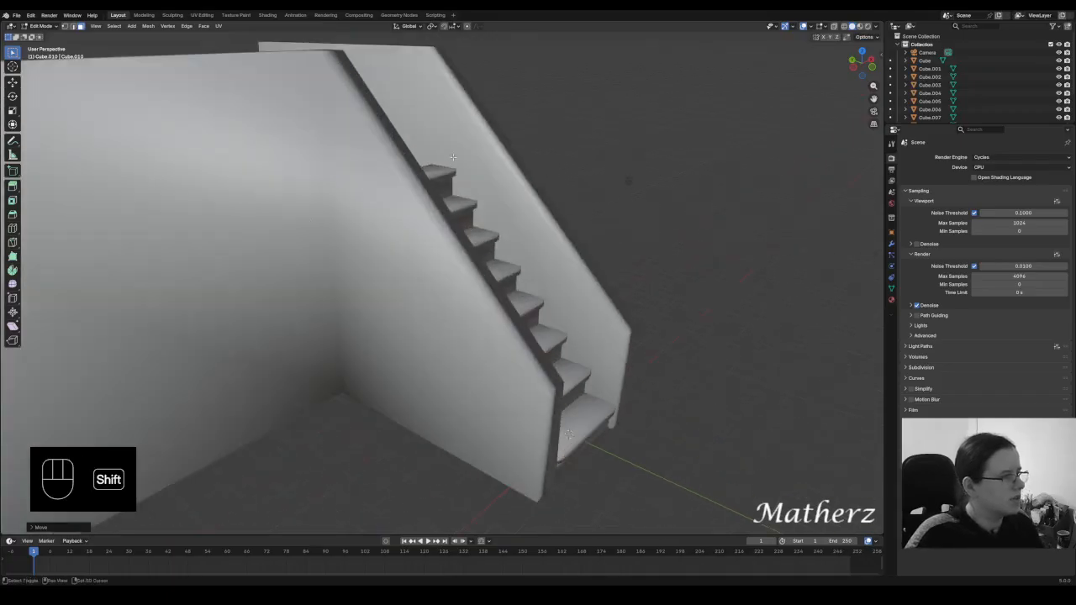
middle_drag(453, 157, 515, 370)
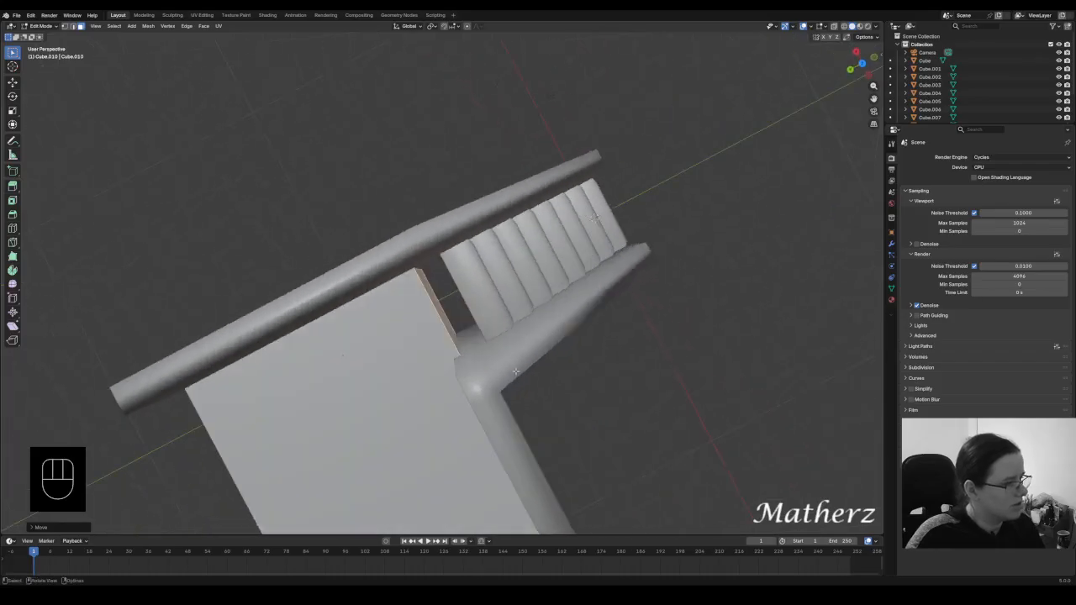
key(ctrl+r)
click(458, 364)
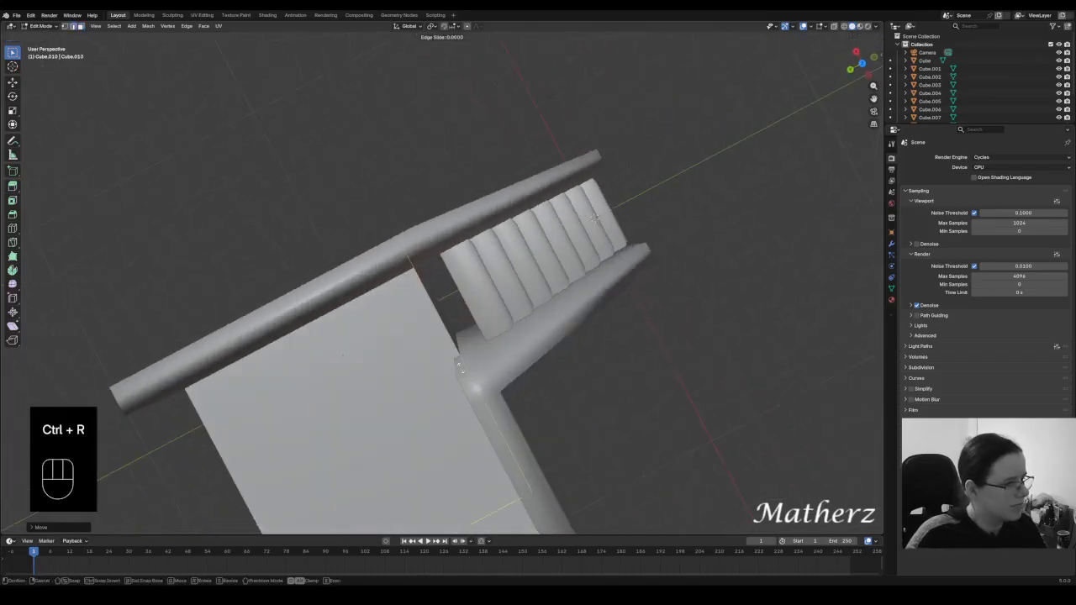
click(400, 240)
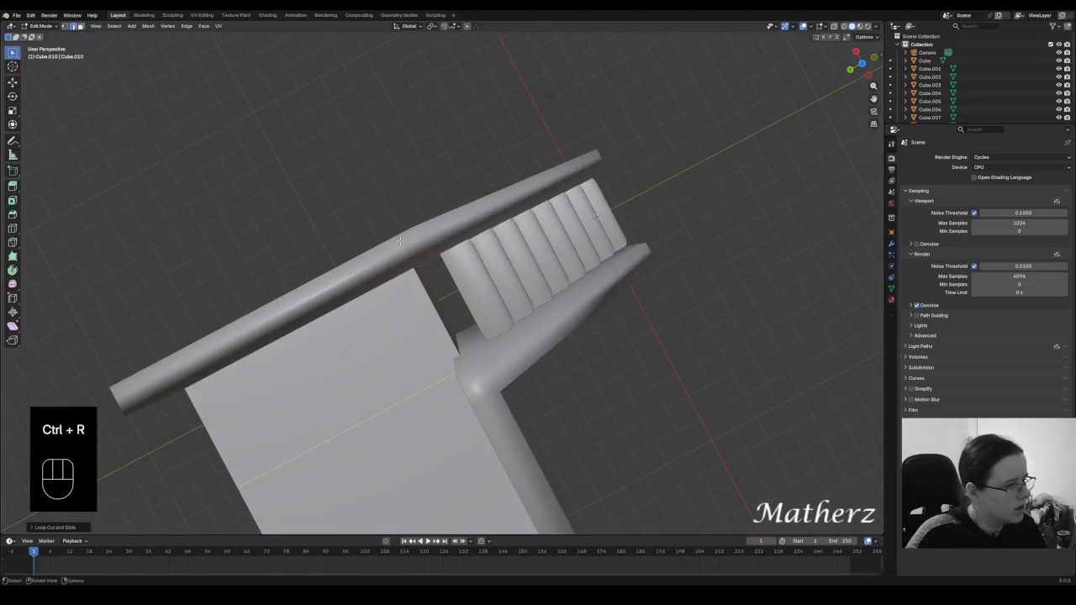
click(441, 310)
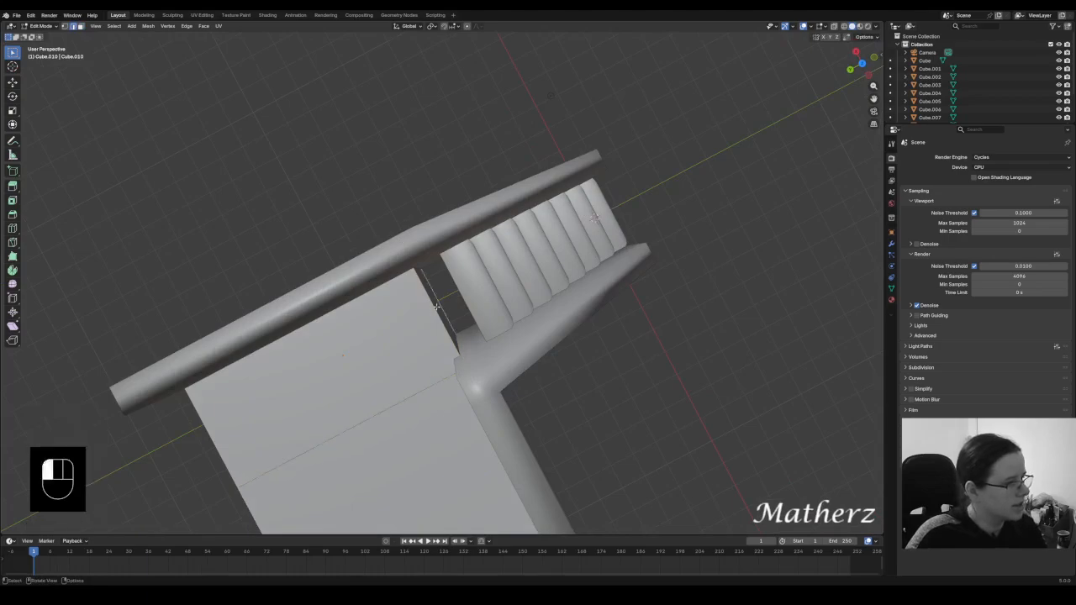
click(82, 26)
click(436, 302)
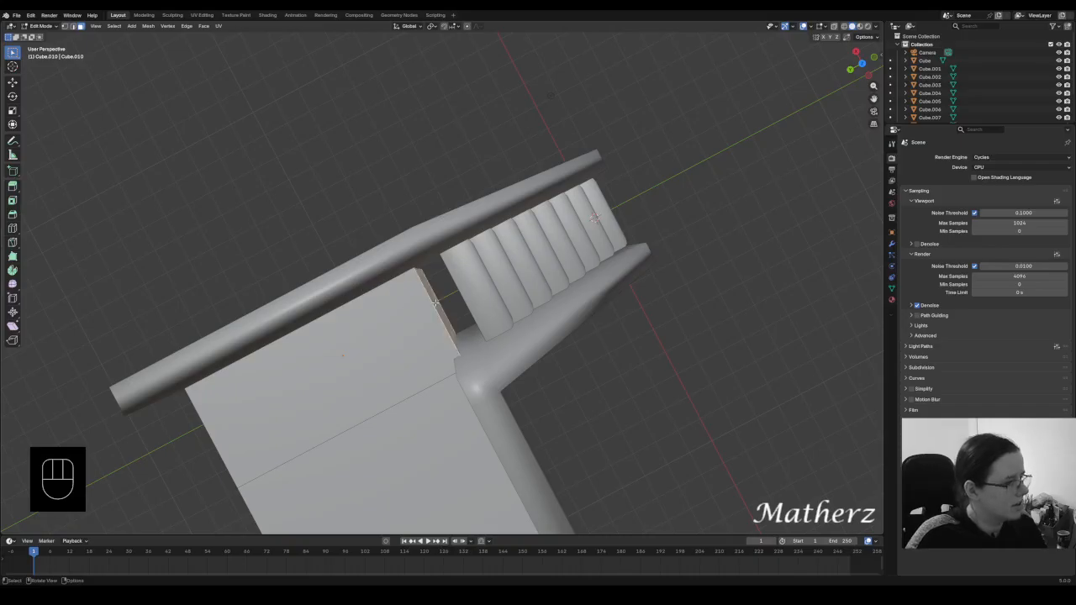
key(g)
key(y)
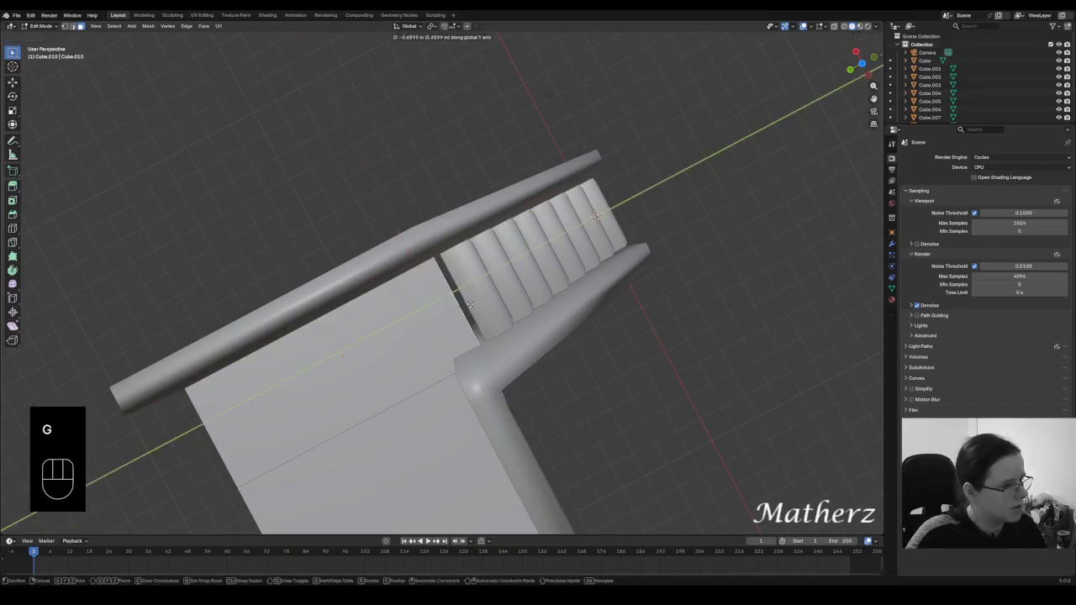
click(443, 309)
key(ctrl+z)
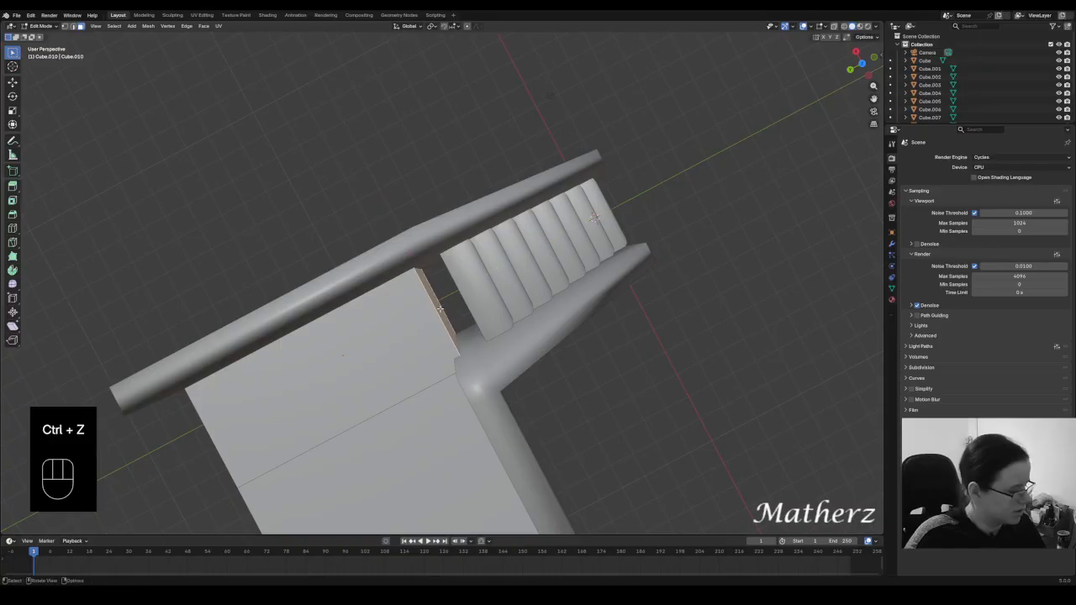
- Extrude the platform's stair-facing section until it meets the top step, then return to Object Mode
key(e)
click(710, 237)
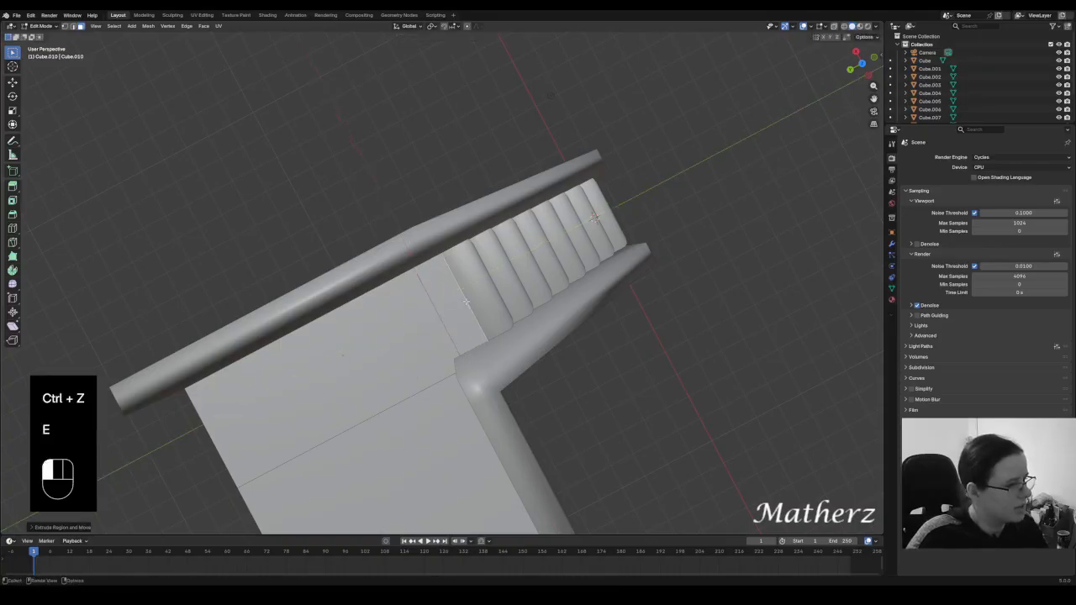
middle_drag(712, 237, 323, 326)
scroll(395, 336, down, 6)
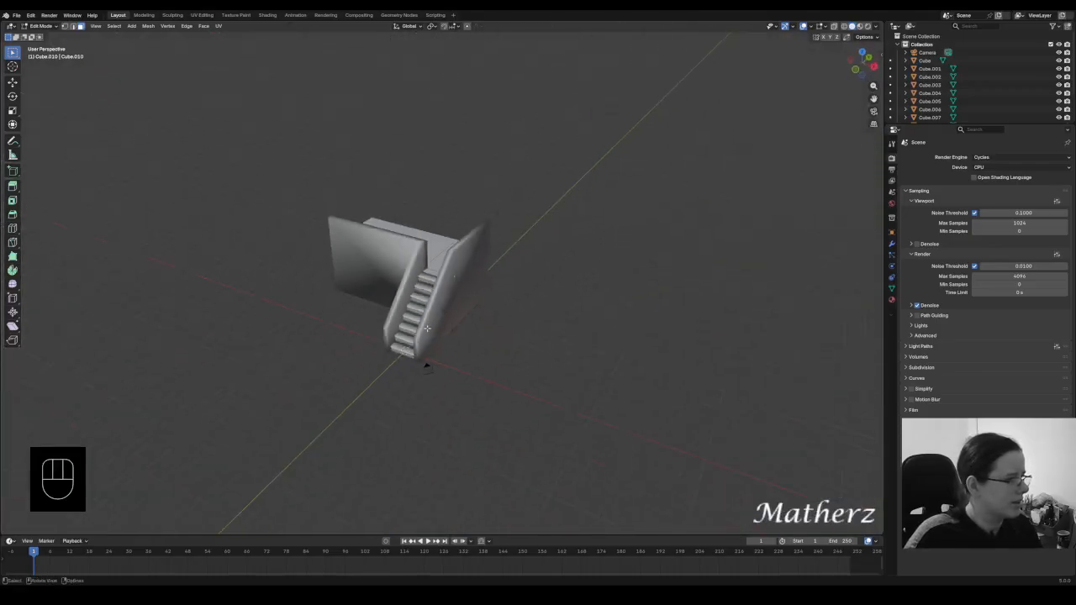
middle_drag(411, 354, 516, 341)
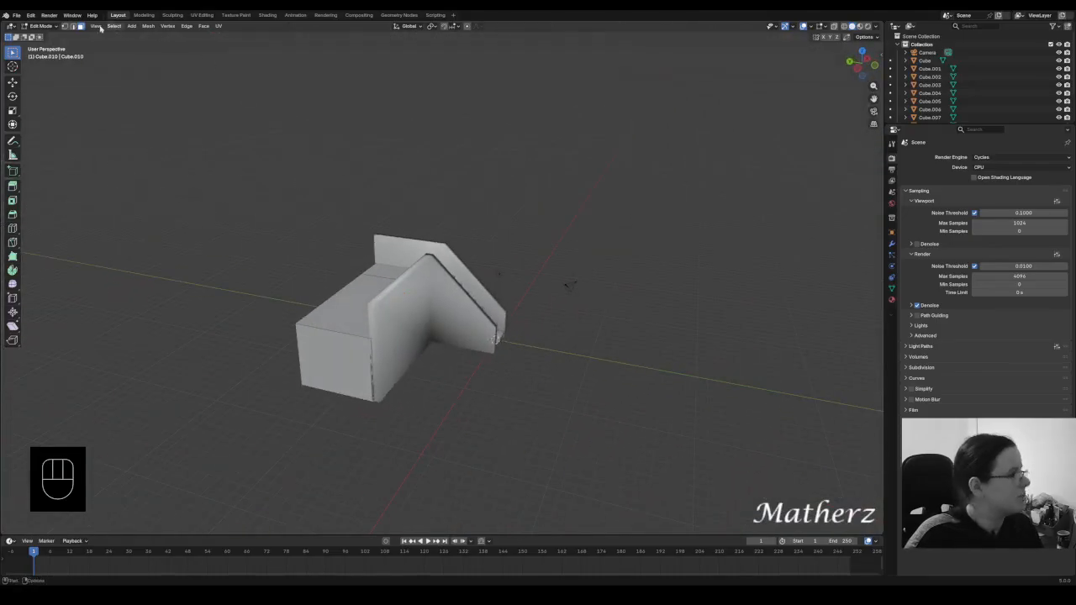
click(40, 26)
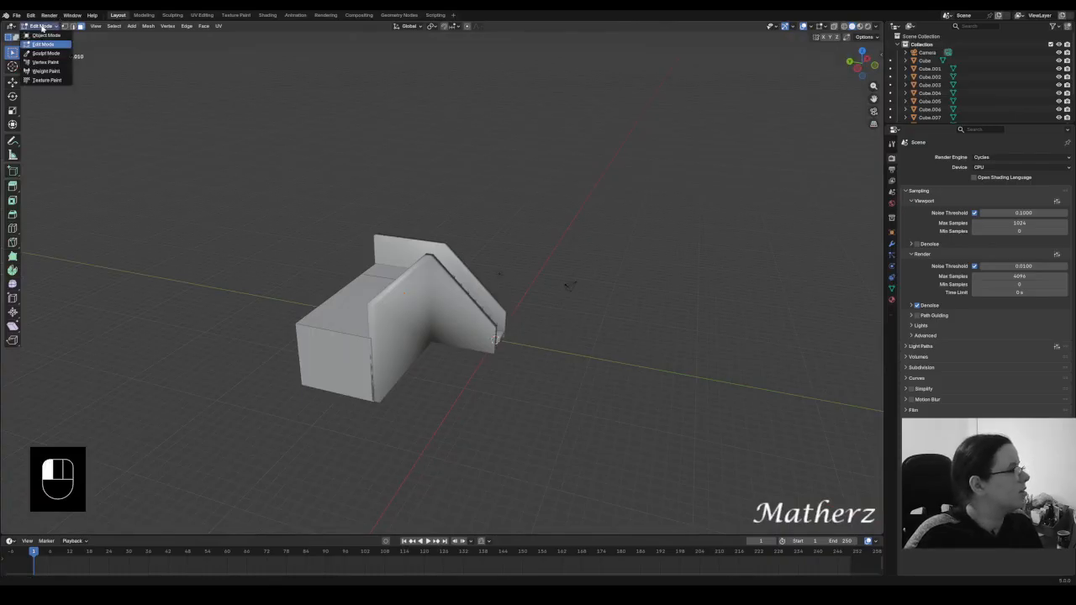
click(42, 33)
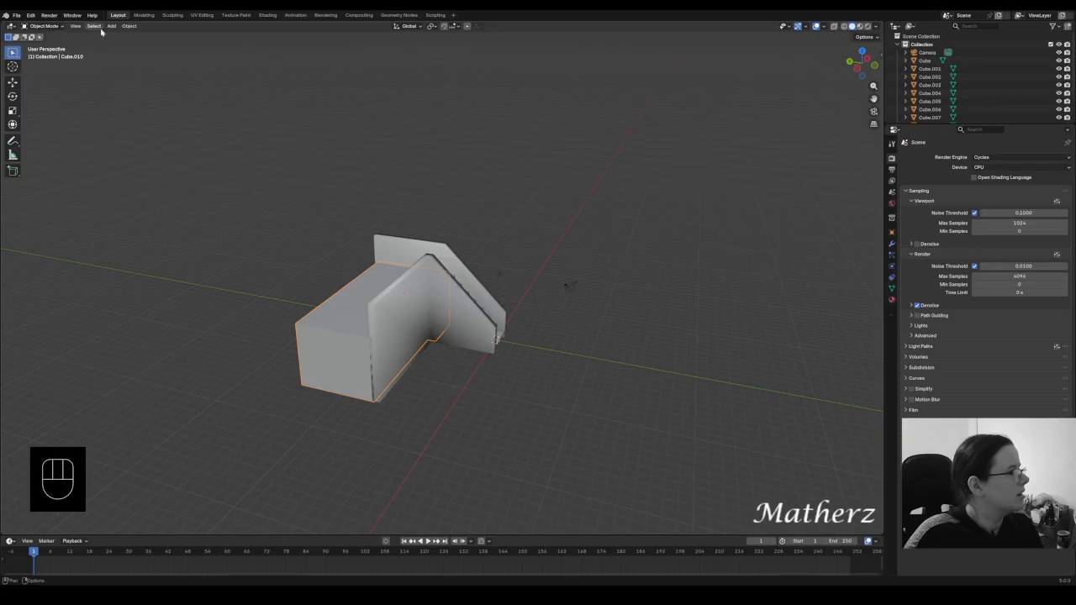
- Add a cube, scale it up to building size and stretch it vertically into a tall block
click(111, 26)
click(192, 43)
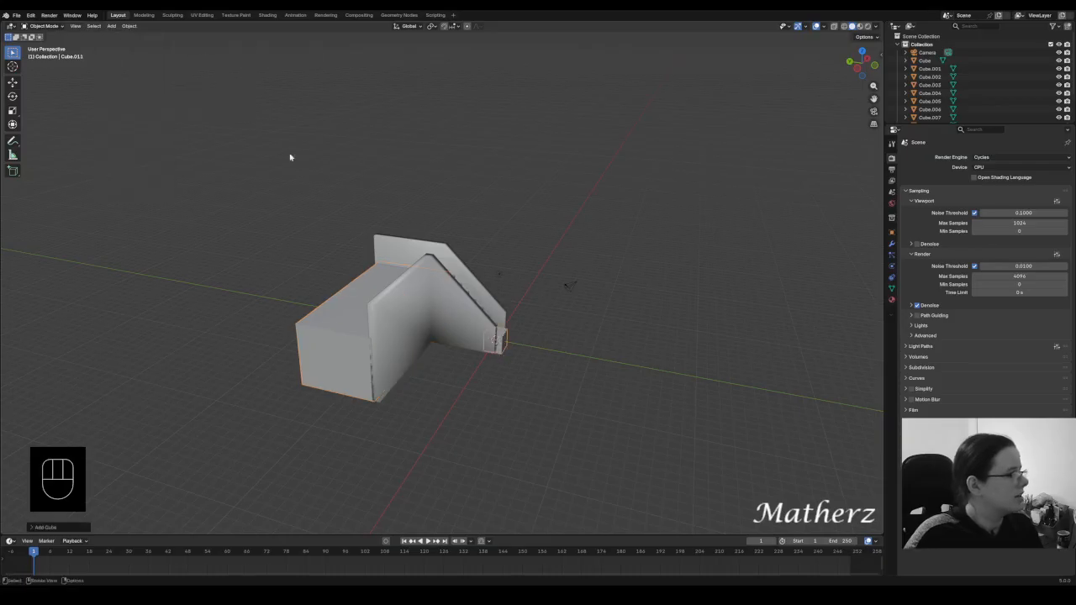
key(s)
key(s)
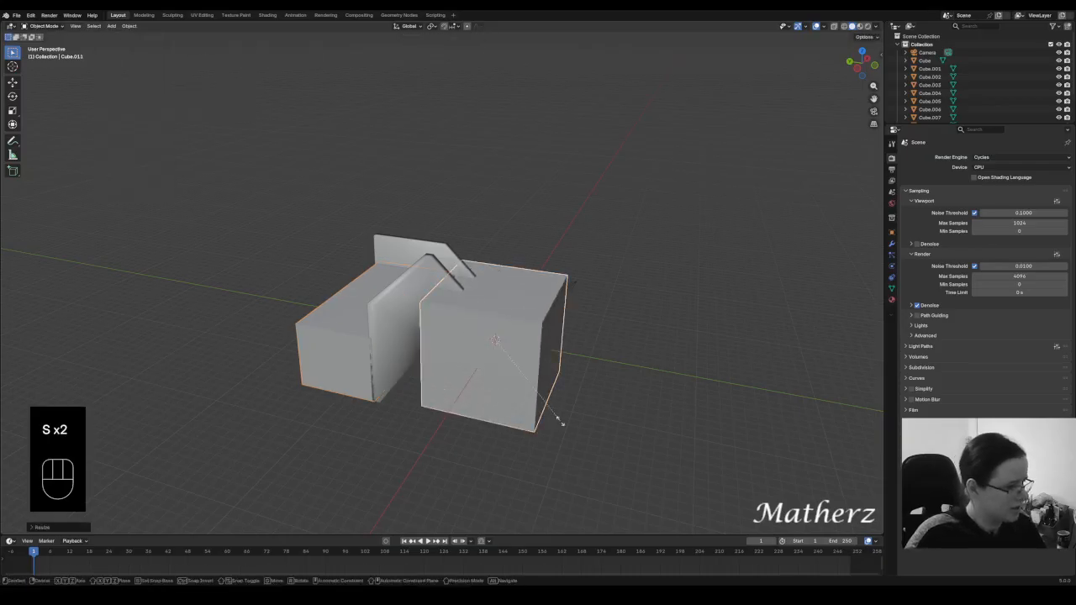
middle_click(560, 463)
click(555, 435)
- Move the tall block along Y behind the staircase and raise it above the platform
key(g)
key(y)
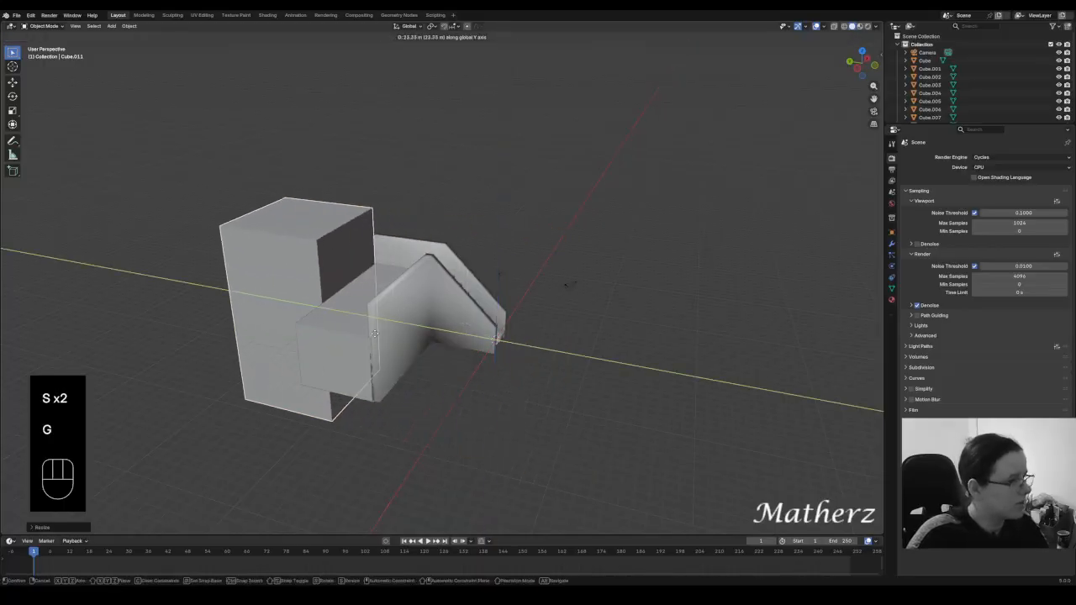
click(377, 338)
middle_drag(403, 249, 381, 269)
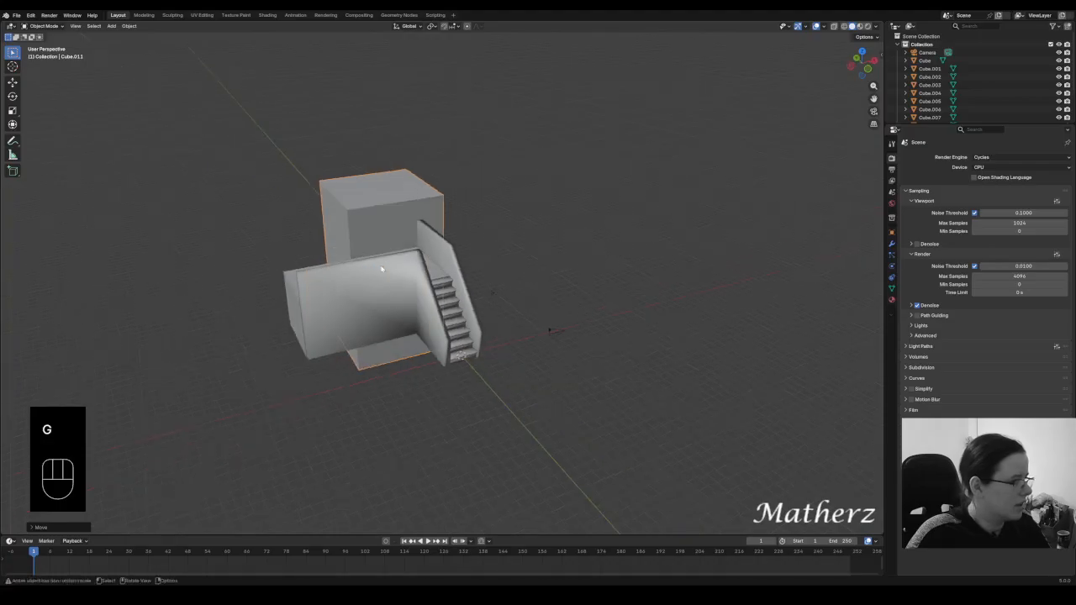
key(g)
click(416, 223)
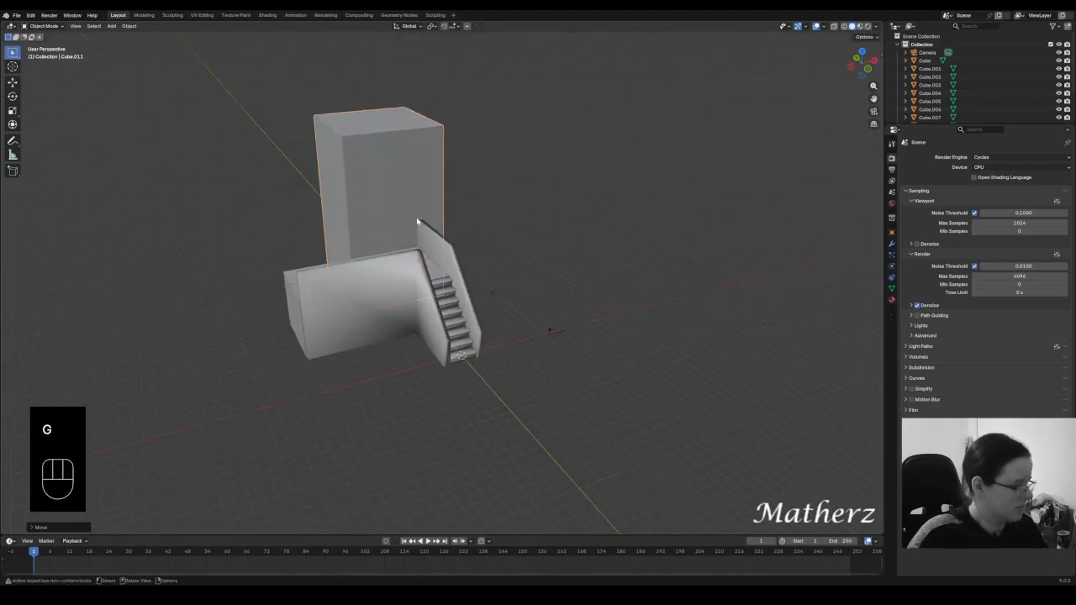
- Scale up the building block and move it along Y until it sits against the rear side of the platform
key(s)
middle_drag(425, 222, 393, 312)
click(461, 221)
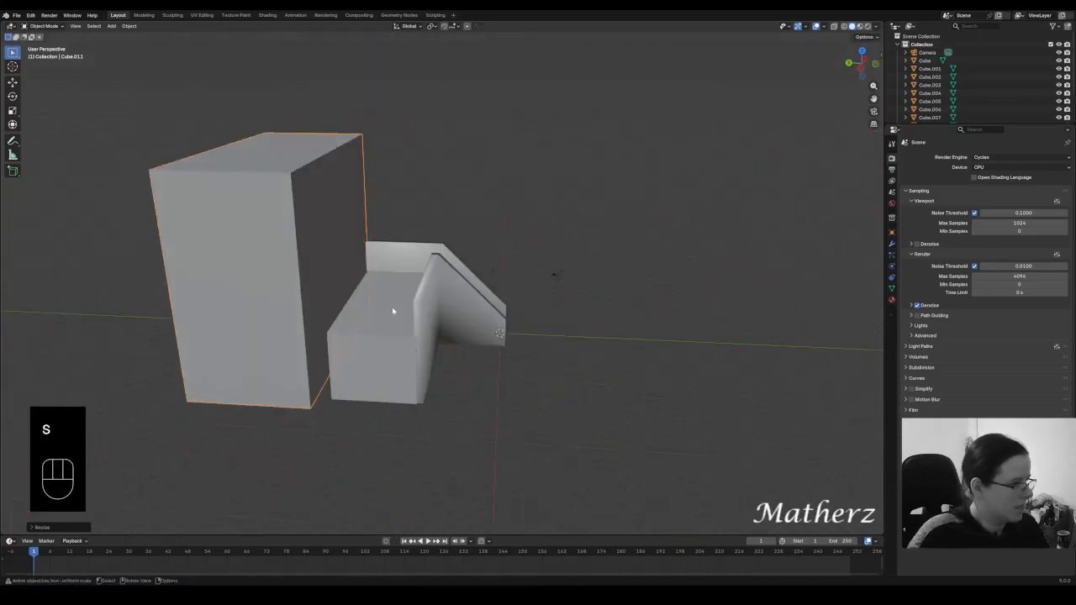
key(g)
key(y)
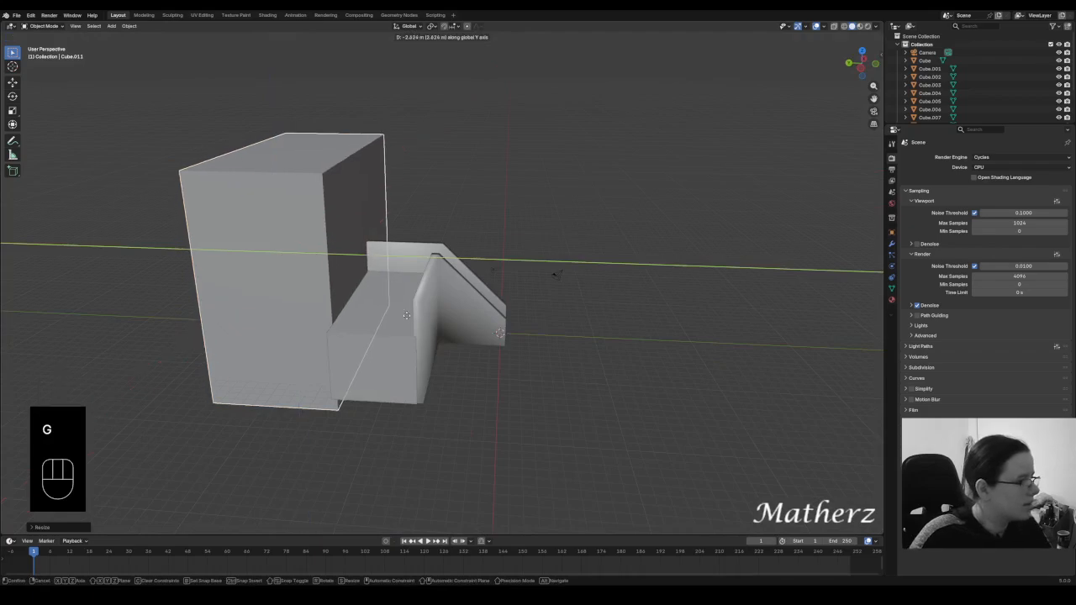
click(412, 320)
- Move the building block along X so it spans behind both the platform and the staircase
middle_drag(412, 319, 333, 331)
key(g)
key(x)
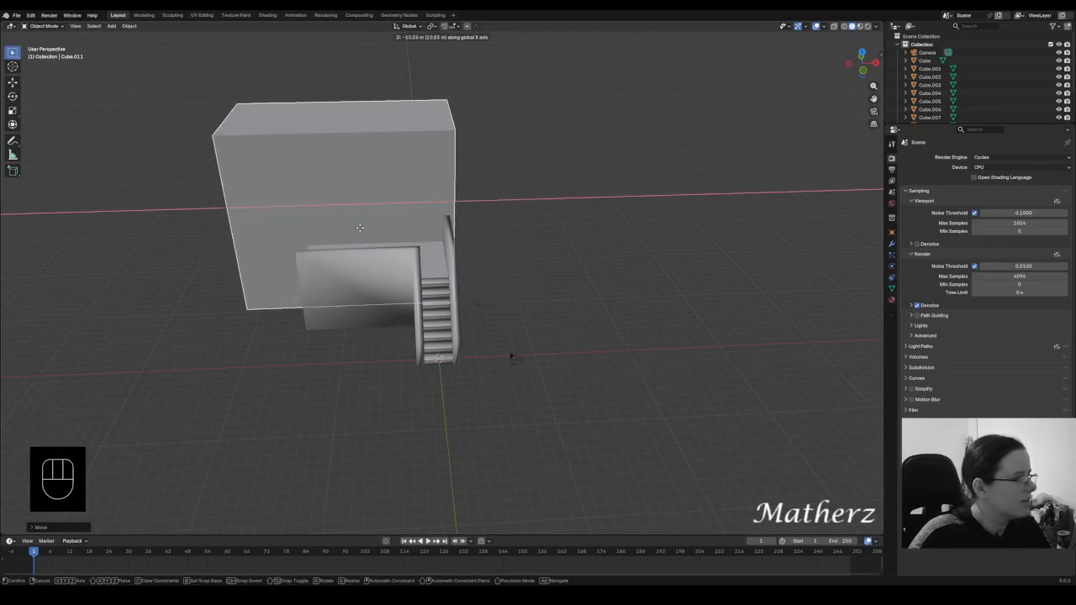
click(383, 236)
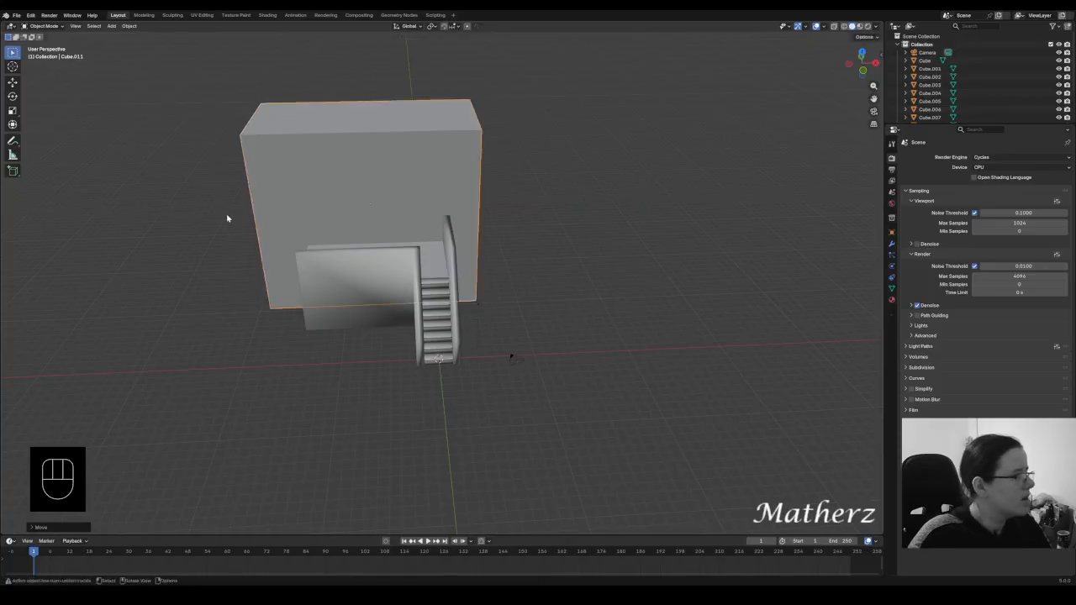
- Add a plane and scale it up into a large ground surface extending around the staircase and building
click(111, 26)
mouse_move(122, 34)
click(198, 37)
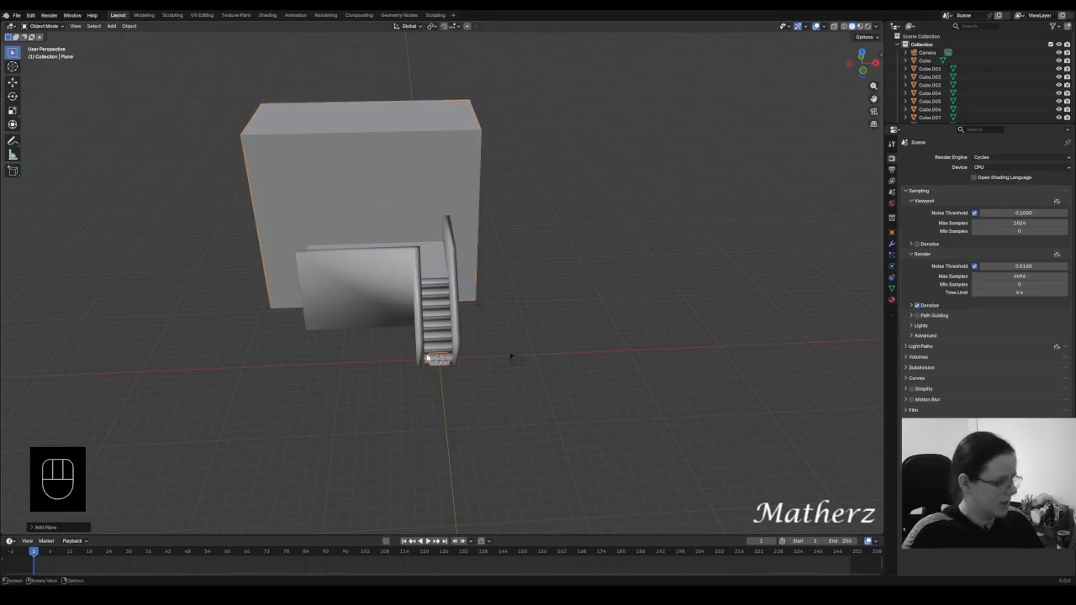
key(s)
click(795, 173)
scroll(416, 349, up, 1)
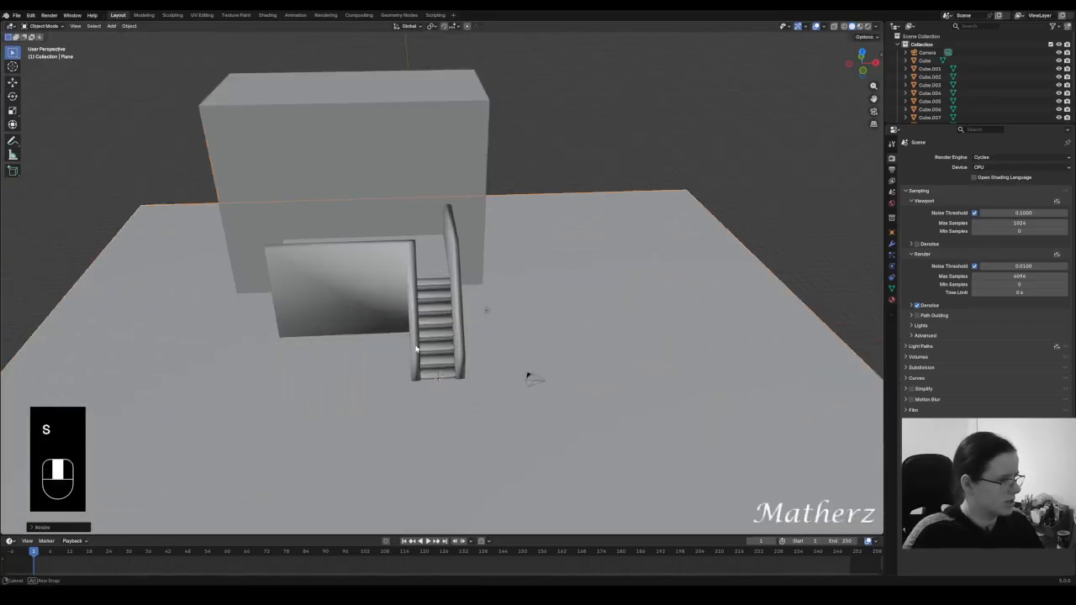
- Move the ground plane along Z to line up with the base of the staircase and walls
middle_drag(416, 349, 457, 317)
key(g)
middle_drag(505, 392, 506, 401)
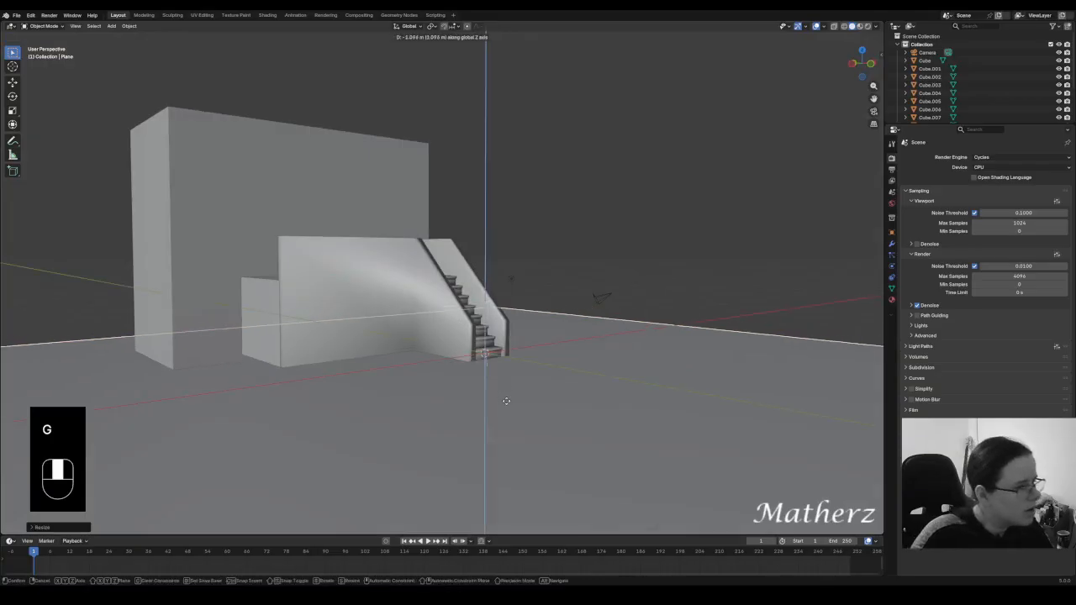
click(493, 395)
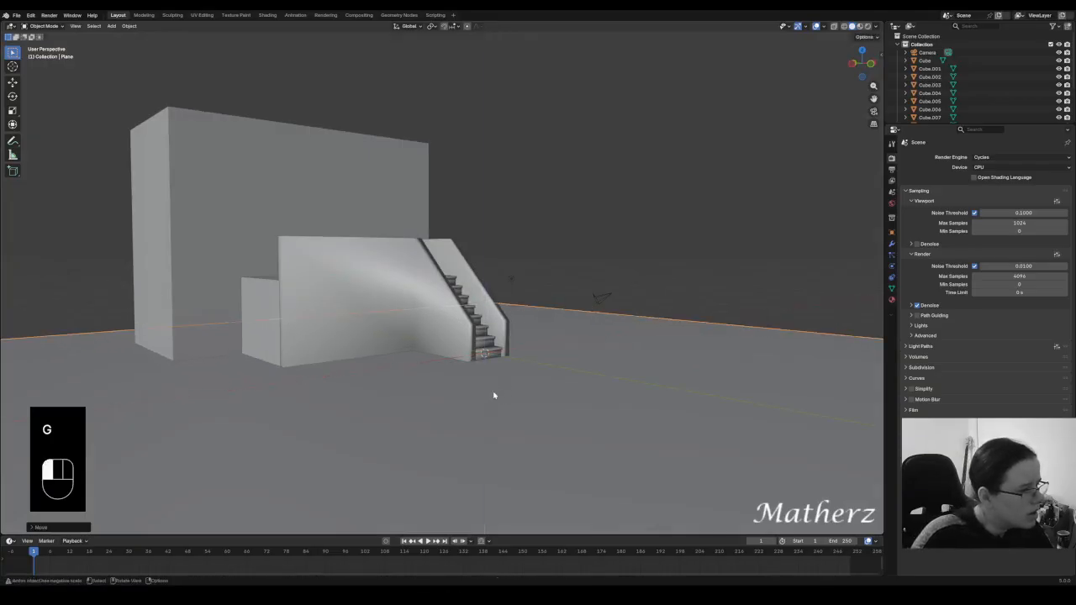
- Select the platform's front wall, enter Edit Mode and extrude its outer end face by a short wall-thickness section
click(289, 269)
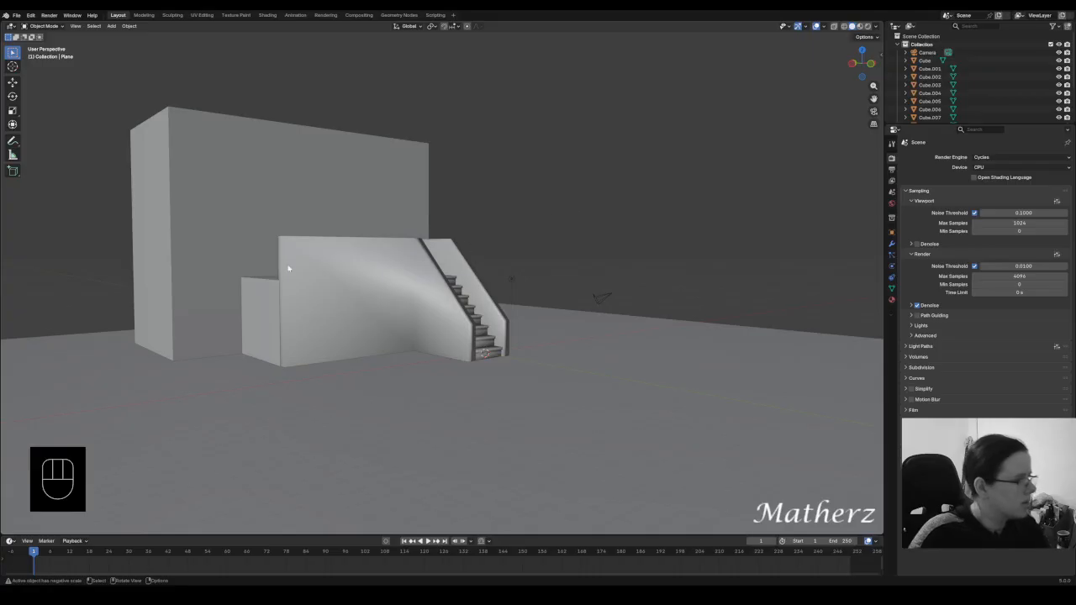
click(45, 26)
click(44, 44)
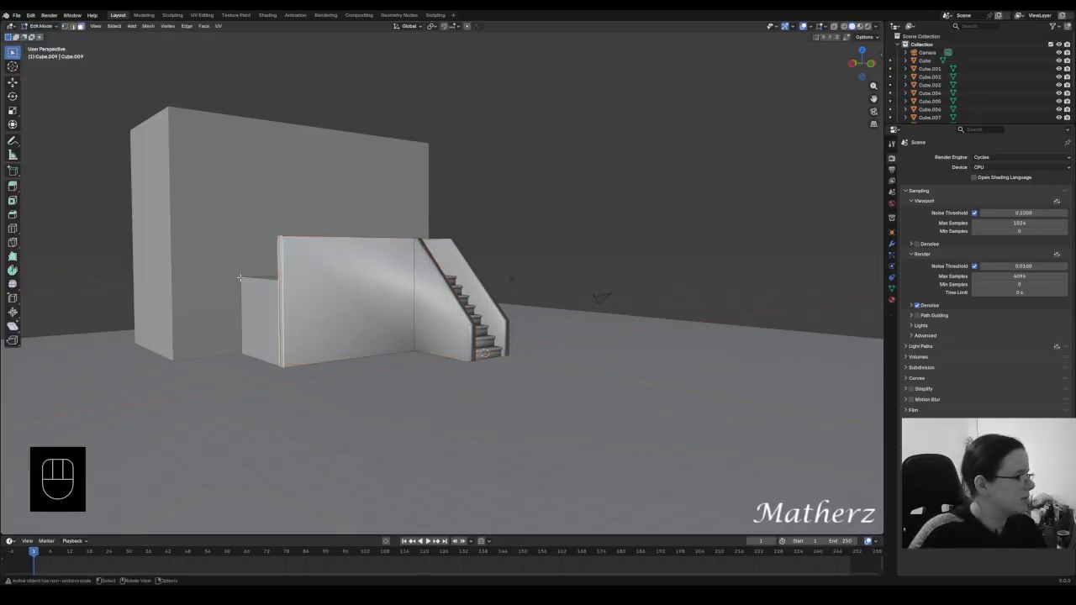
middle_drag(239, 278, 269, 290)
key(e)
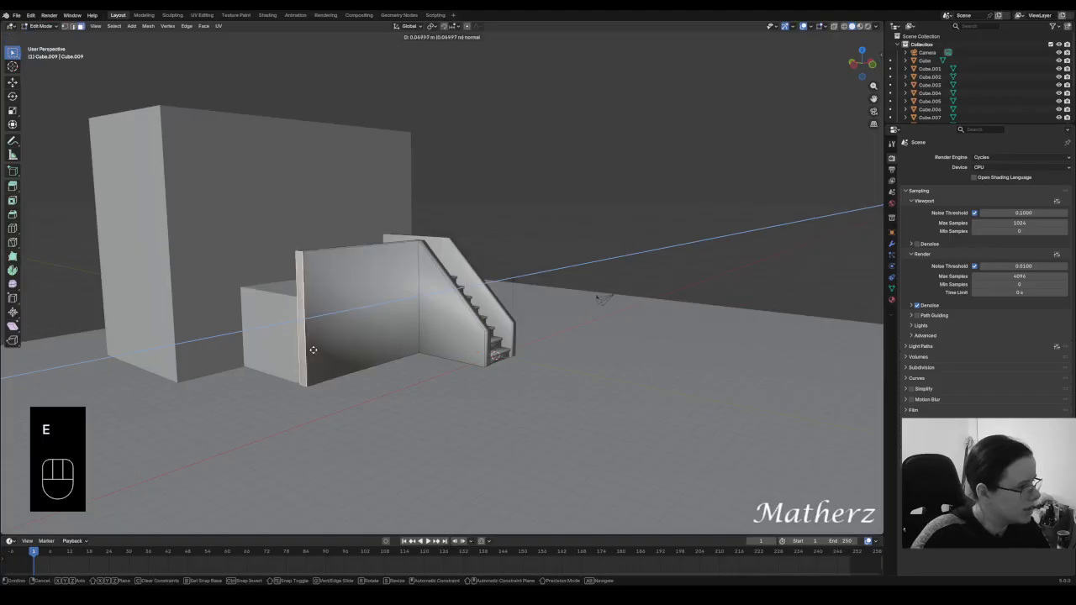
click(305, 350)
- Extrude the building-facing side of the new wall section along the platform's open side to the building, then return to Object Mode
middle_drag(139, 290, 526, 318)
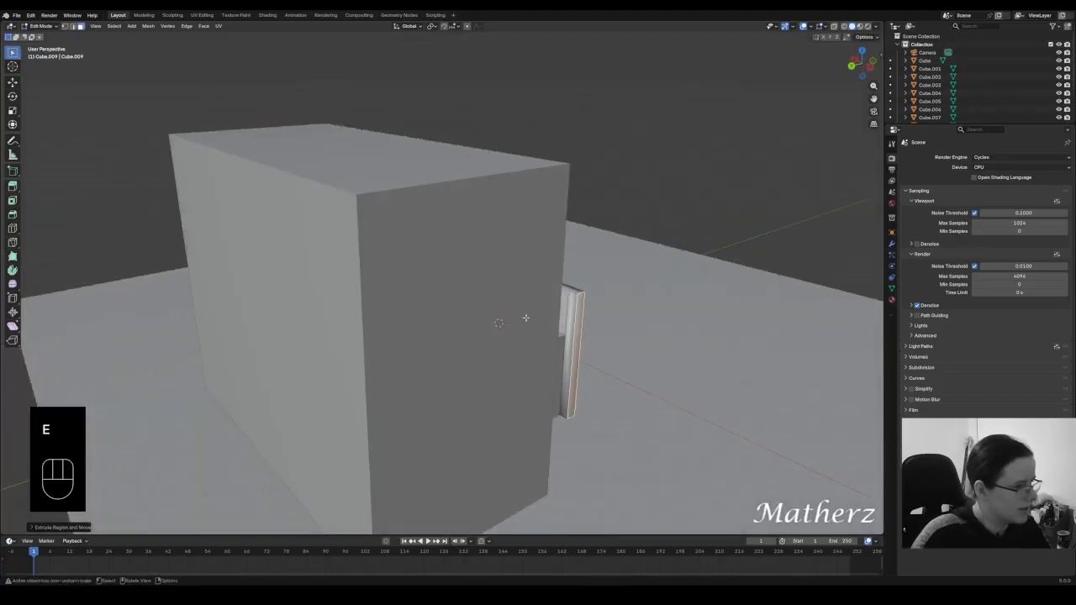
click(572, 318)
key(e)
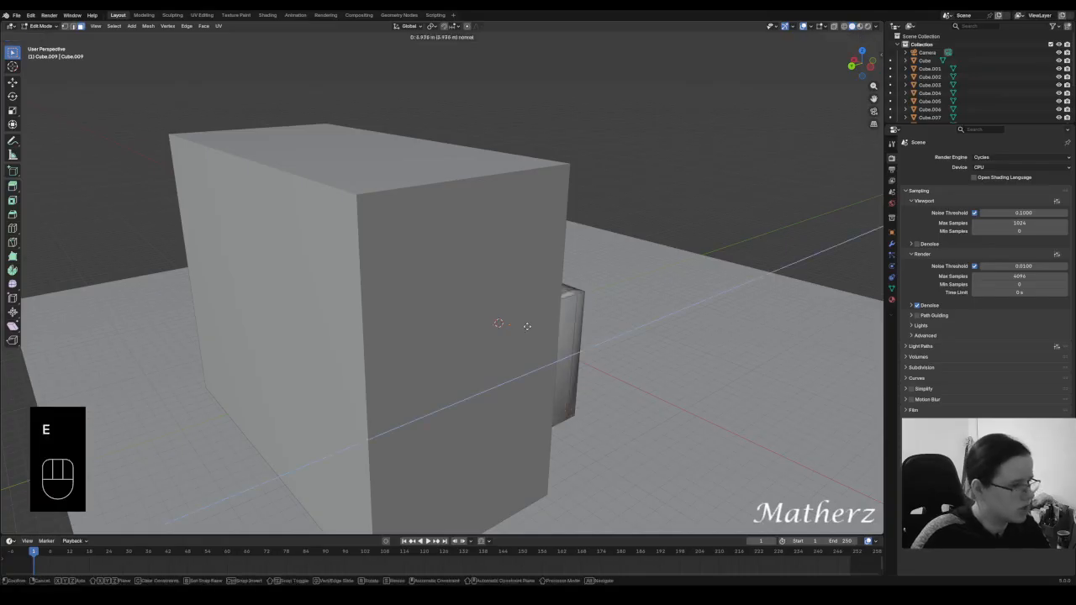
click(527, 327)
middle_drag(672, 328, 492, 250)
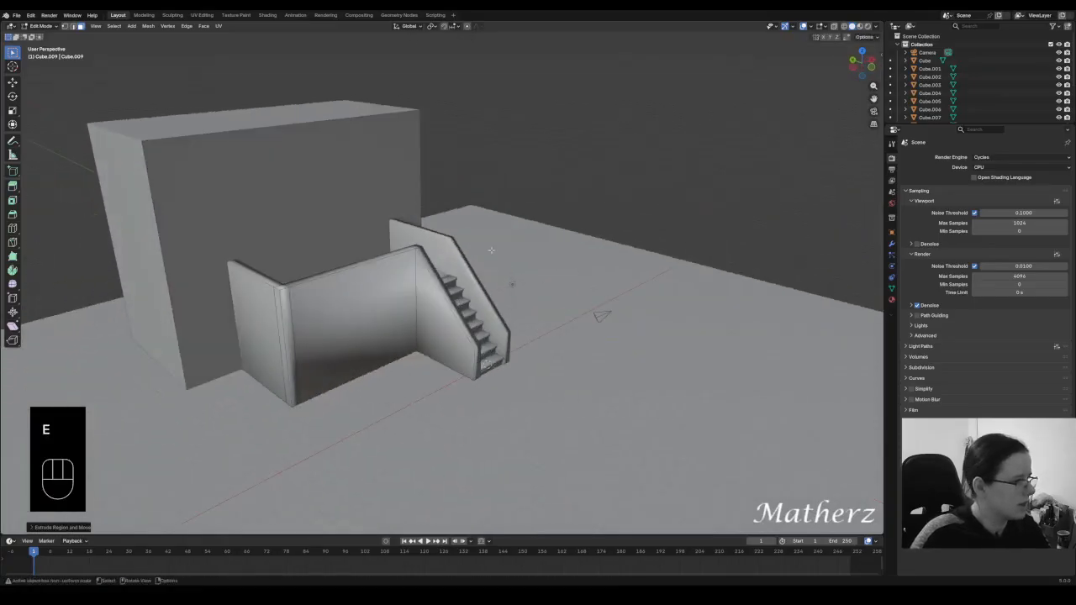
click(41, 26)
click(43, 34)
- Move the light along Y to the front of the staircase and raise it along Z high above the walls
middle_drag(562, 222, 484, 322)
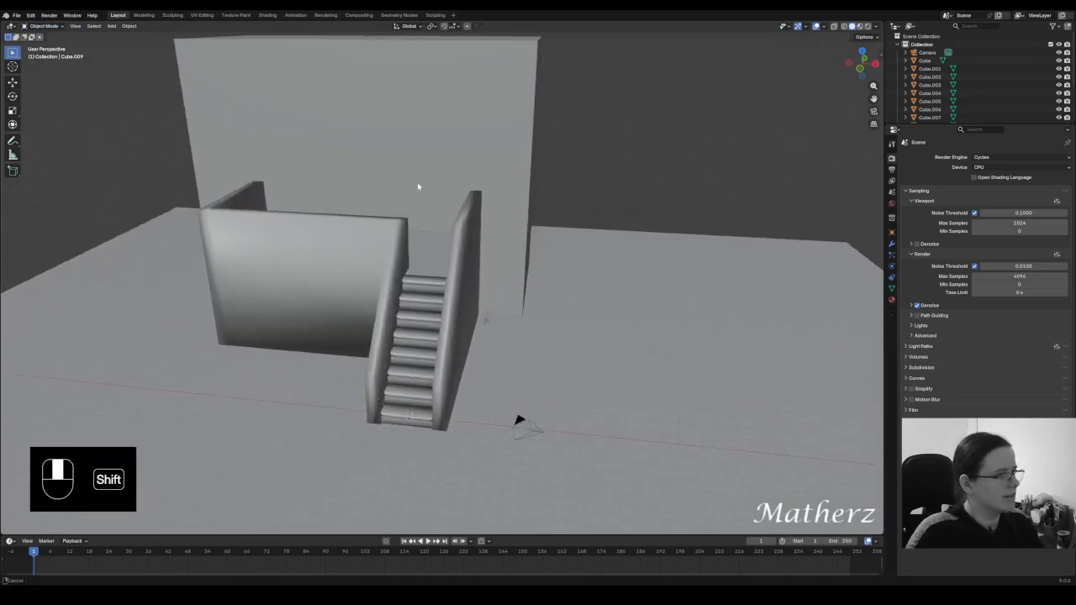
shift+middle_drag(418, 185, 467, 275)
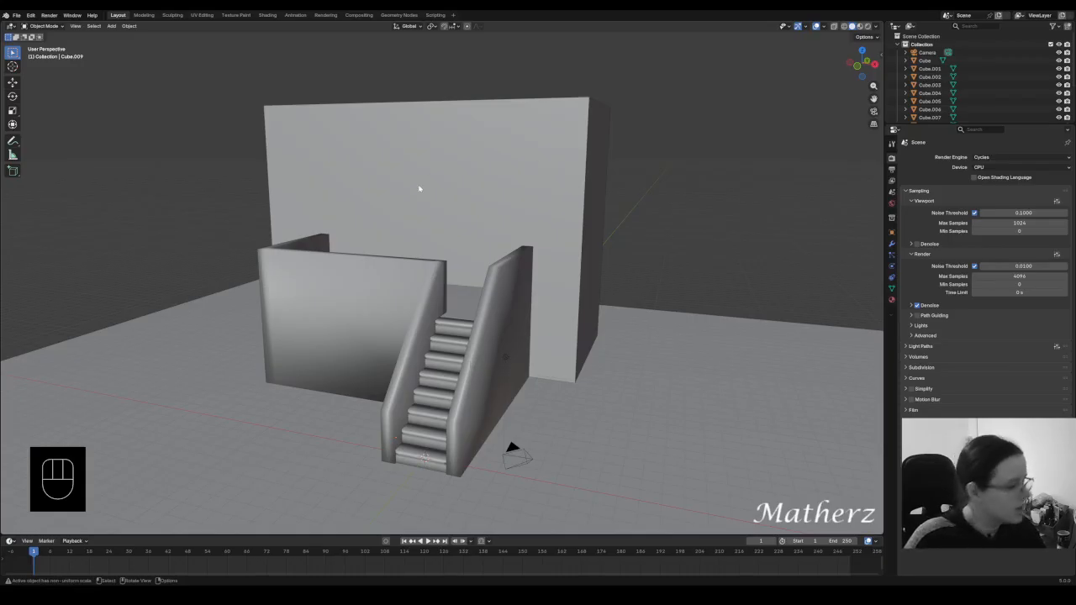
click(506, 360)
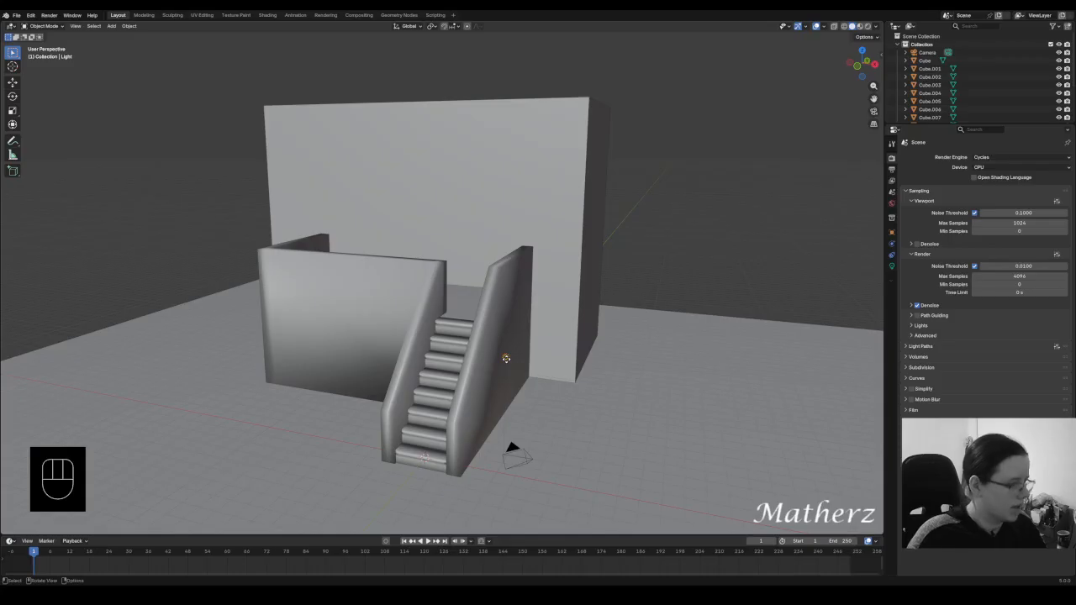
key(g)
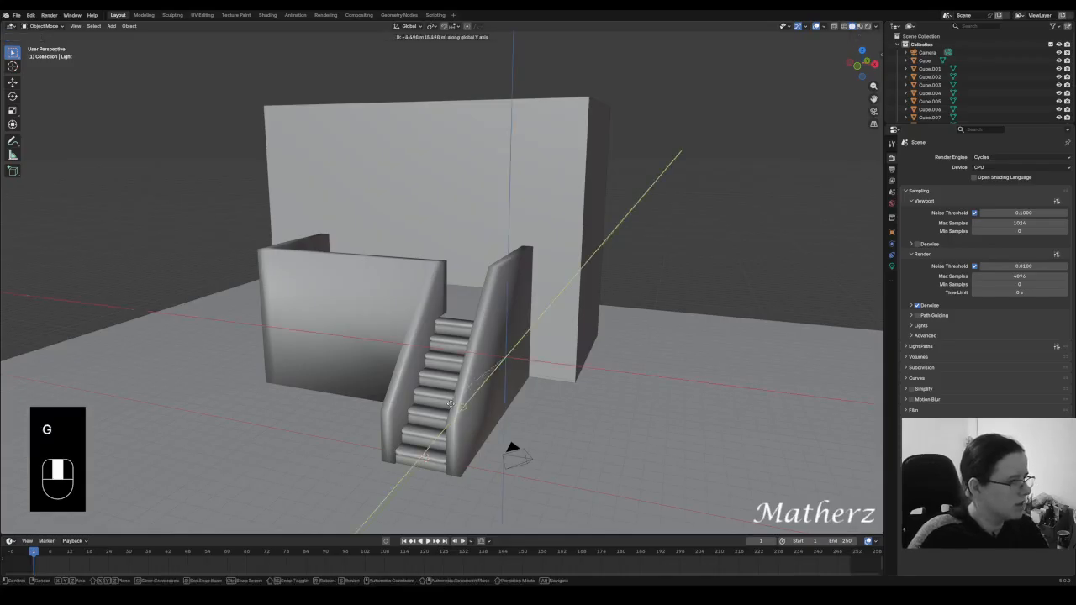
click(372, 502)
key(g)
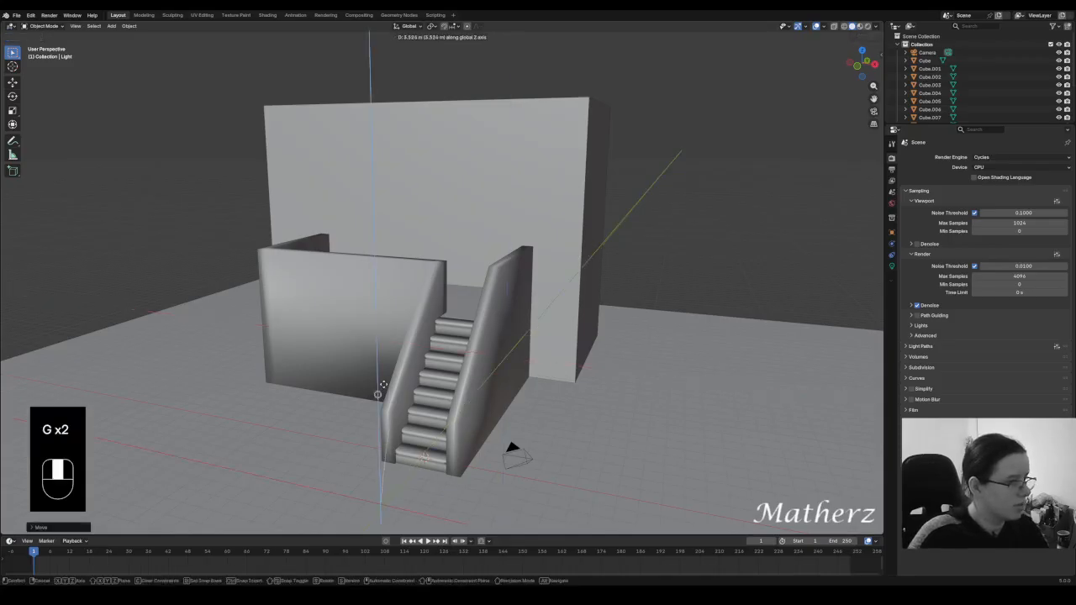
click(388, 161)
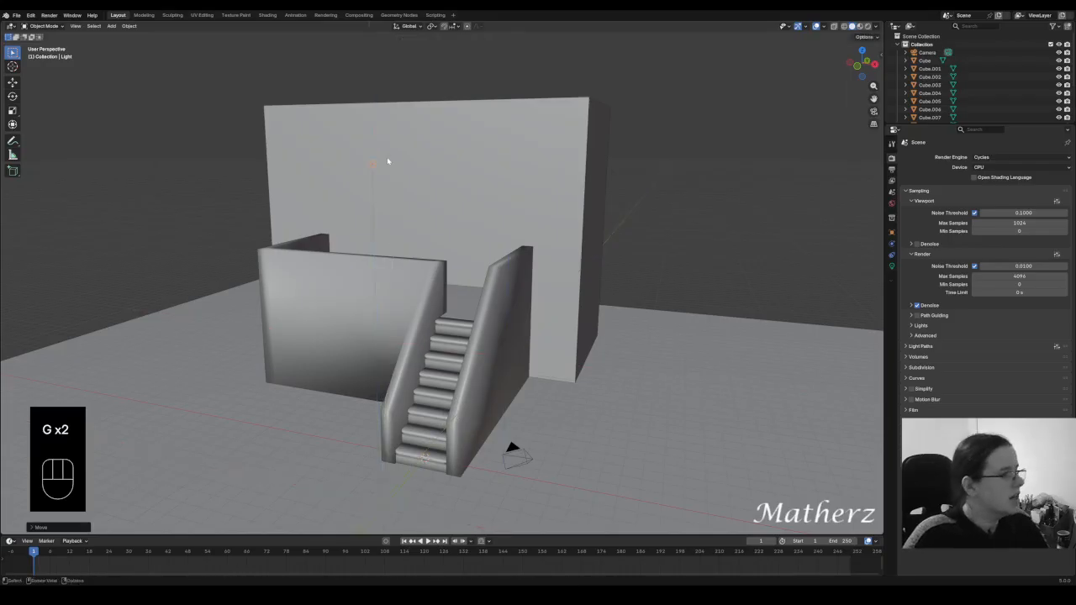